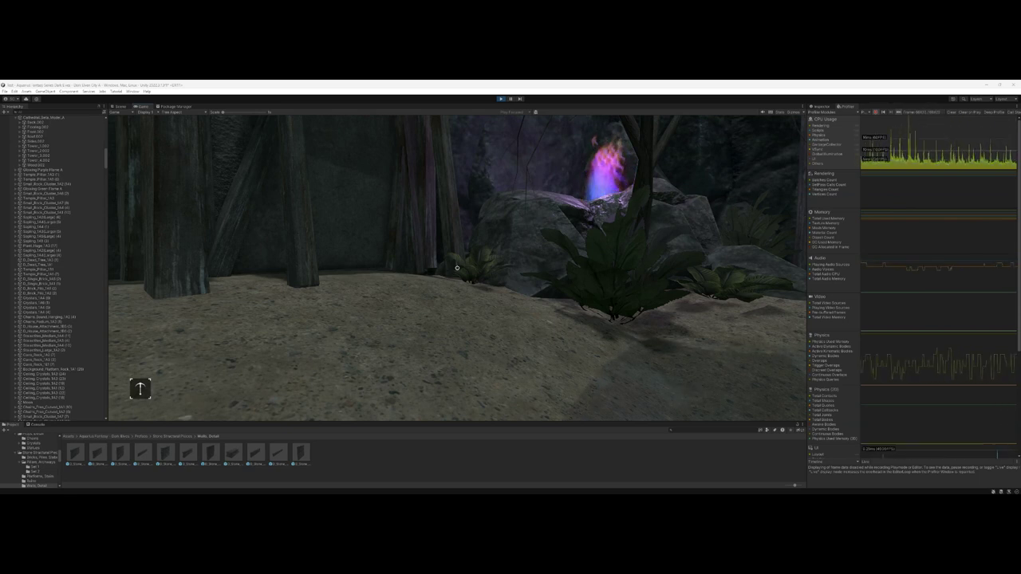
# Stop the running game and go up to the Prefabs folder of the Dark Elves assets.
pyautogui.click(697, 87)
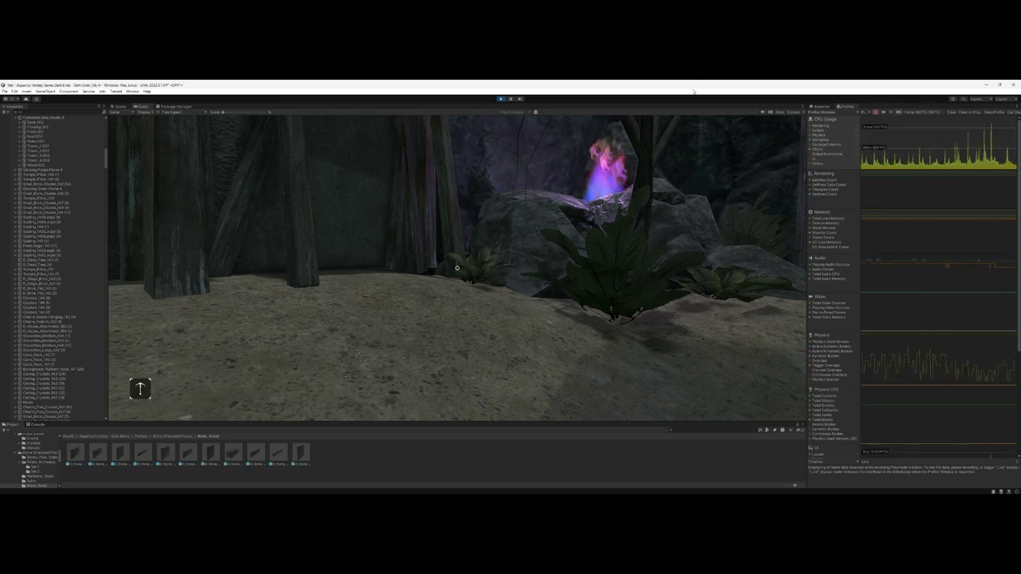
pyautogui.click(676, 130)
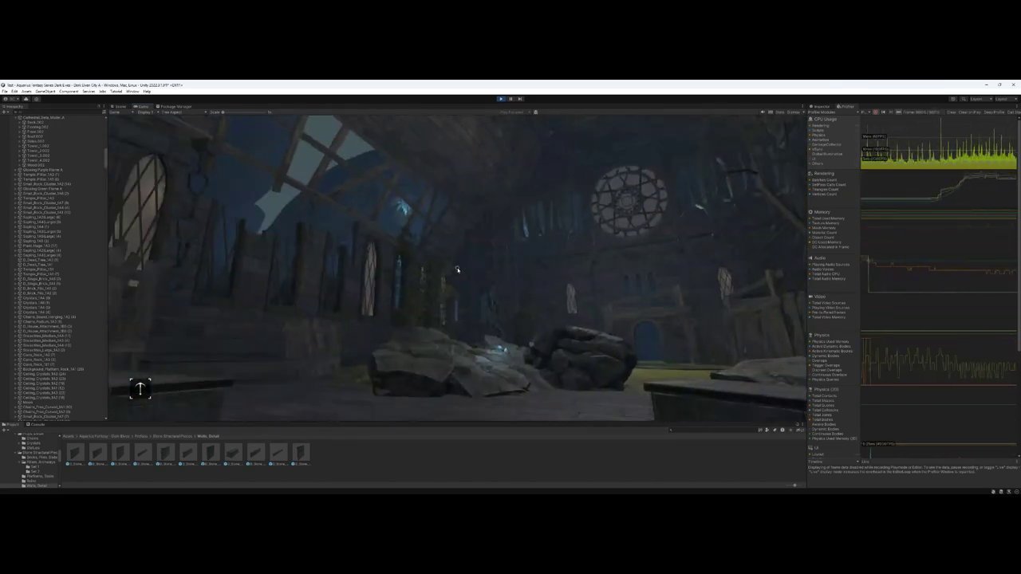
pyautogui.hotkey('ctrl', 'p')
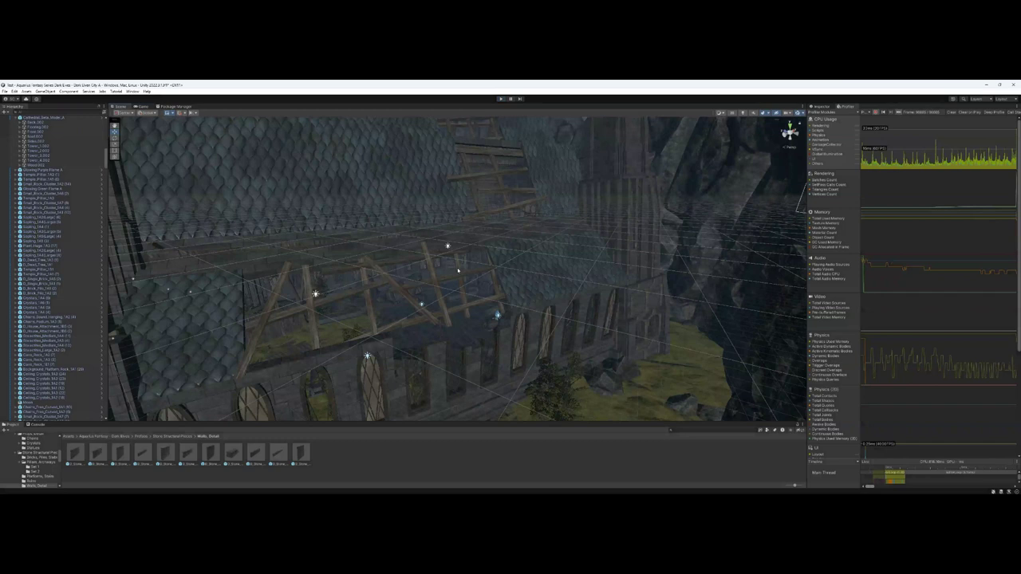
pyautogui.click(138, 437)
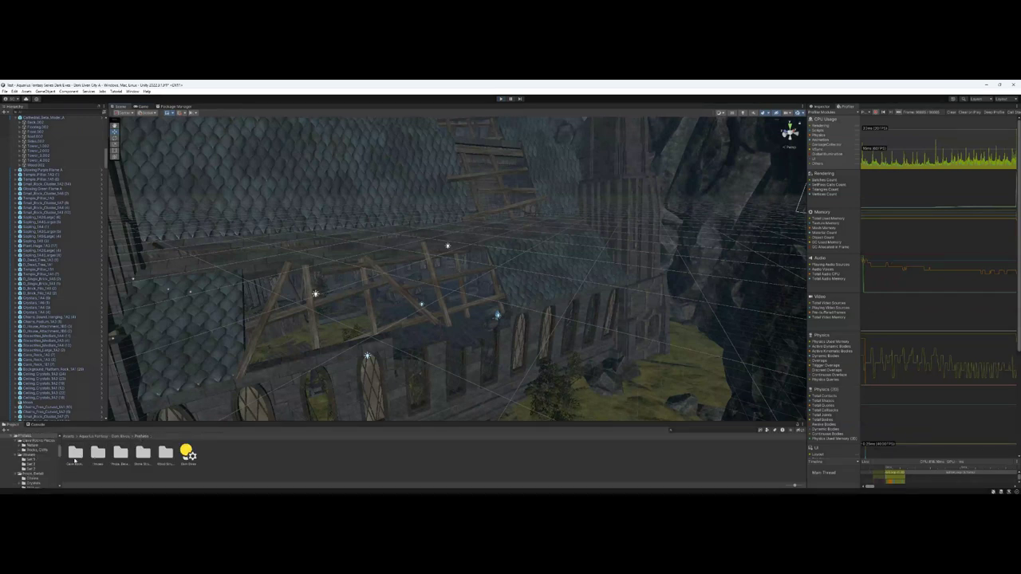
# Select the cathedral model in the scene and inspect its back section and framing.
pyautogui.moveTo(393, 372); pyautogui.dragTo(503, 337, button='right')
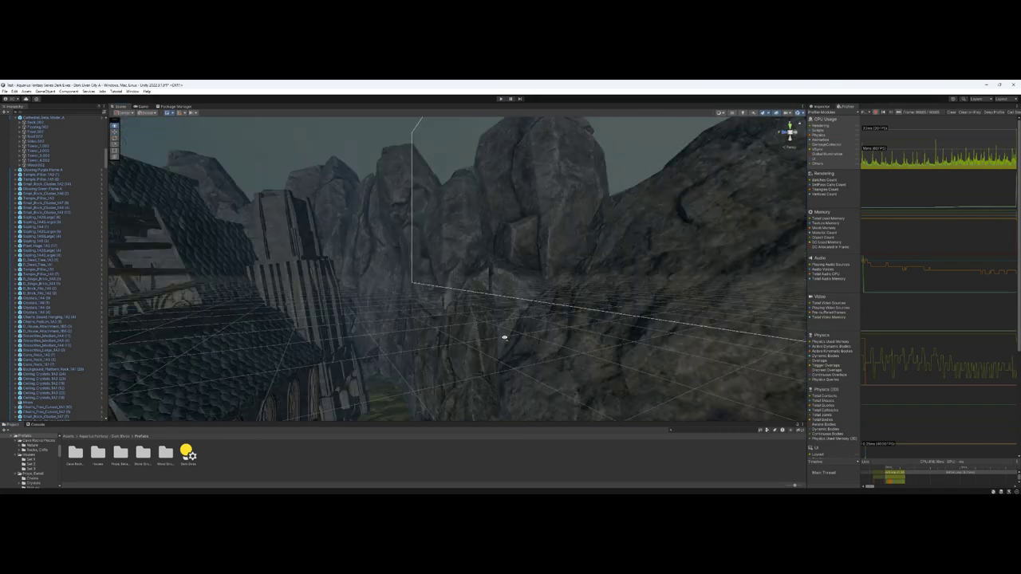
pyautogui.moveTo(503, 274); pyautogui.dragTo(409, 287, button='right')
pyautogui.click(410, 287)
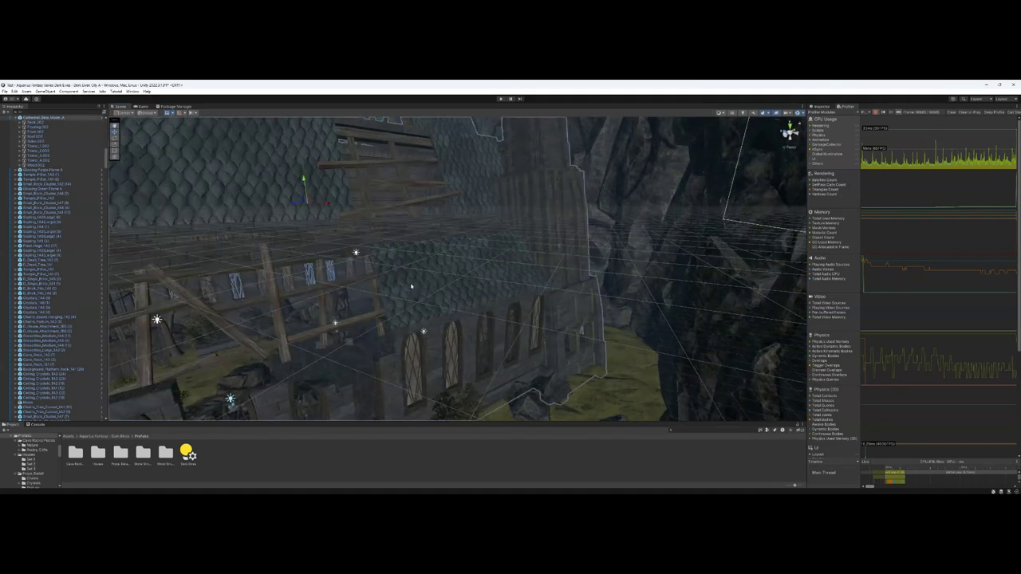
pyautogui.click(49, 122)
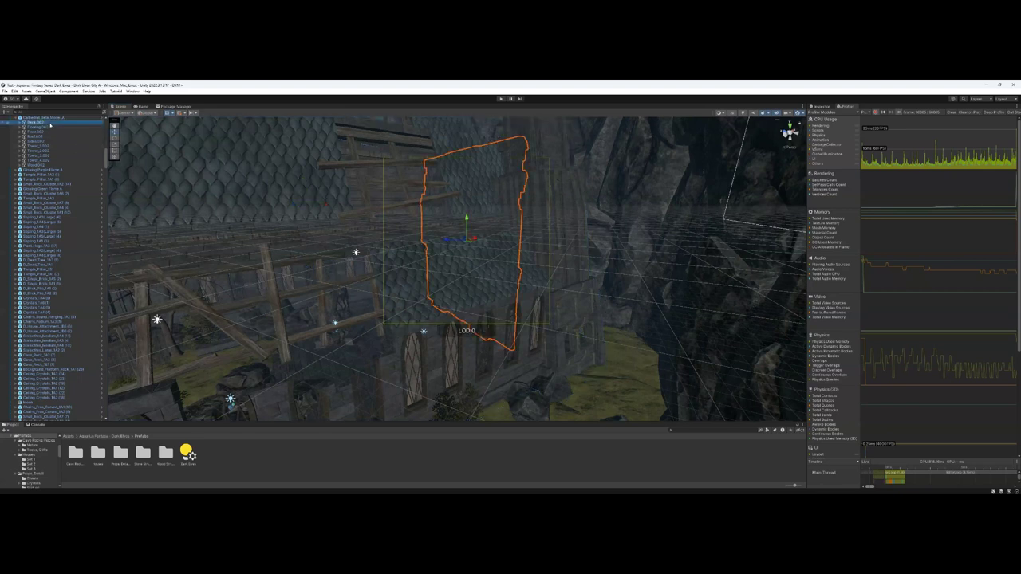
pyautogui.click(49, 127)
pyautogui.click(51, 117)
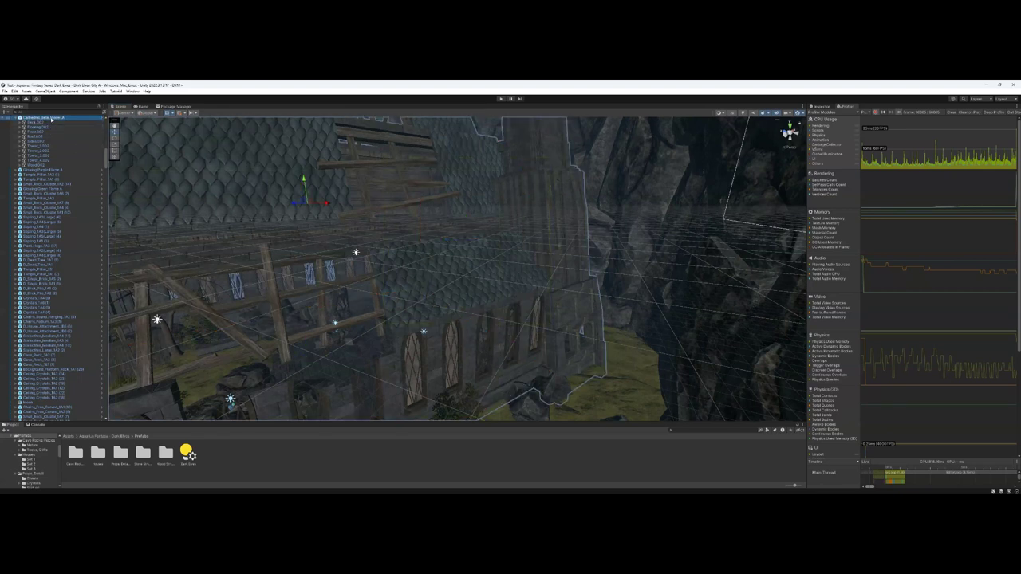
# Go through the cathedral's child parts one by one, from the framing, front and roof to the sides and towers.
pyautogui.click(49, 123)
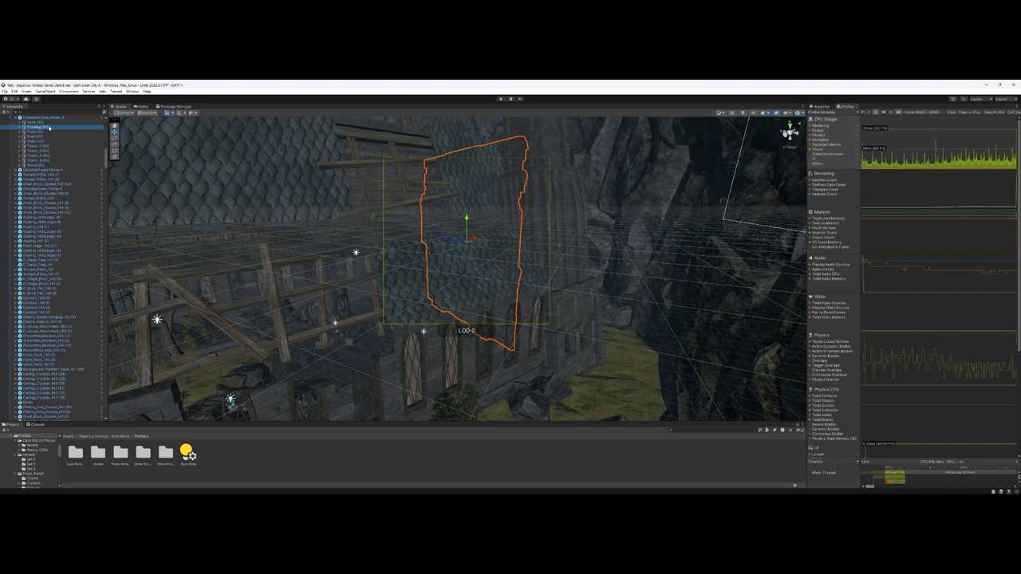
pyautogui.click(49, 132)
pyautogui.click(48, 137)
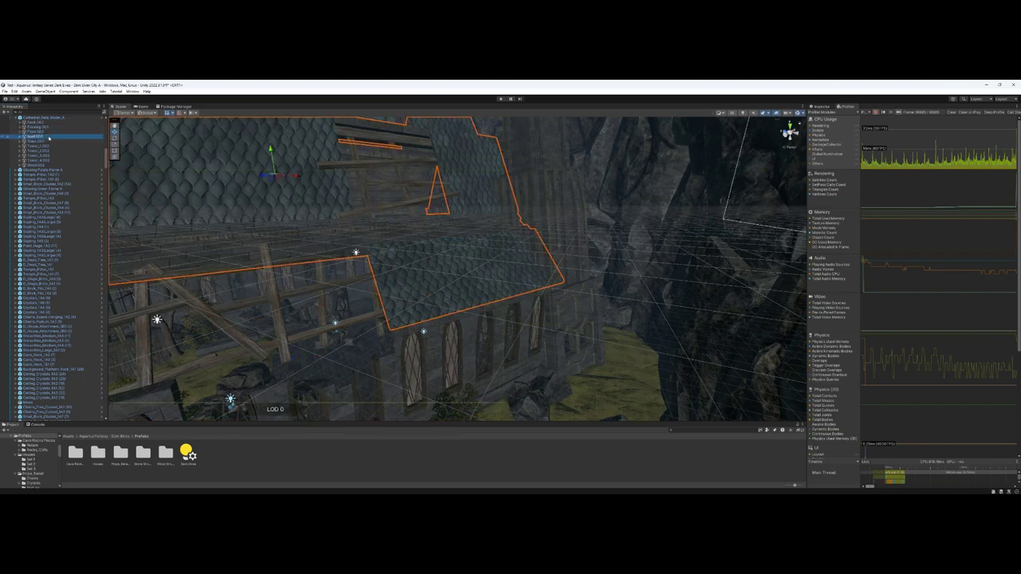
pyautogui.click(49, 141)
pyautogui.click(49, 146)
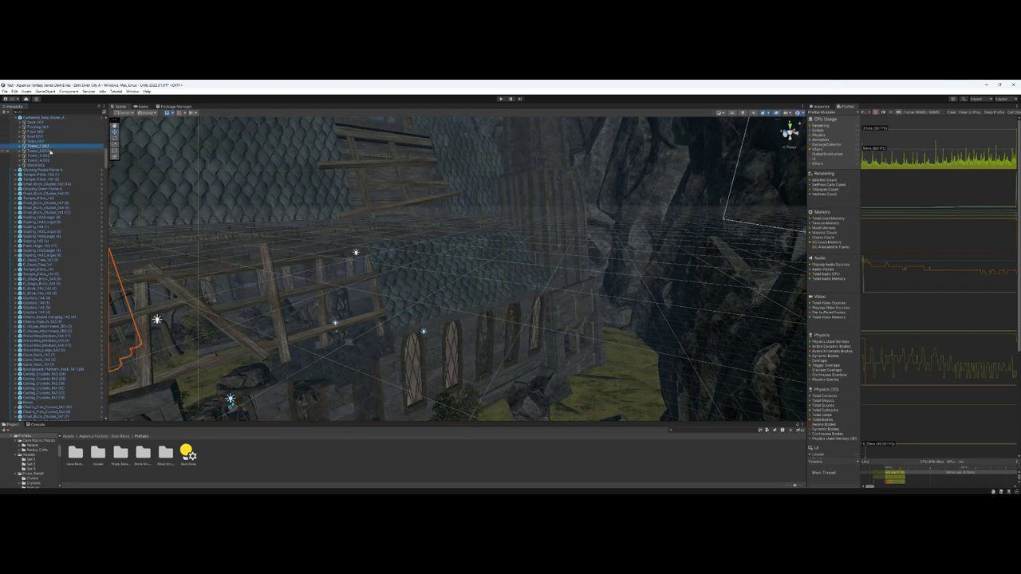
pyautogui.click(50, 151)
pyautogui.click(49, 156)
# Expand the cathedral's Sides part and select its mesh to examine the window walls from the front.
pyautogui.click(44, 142)
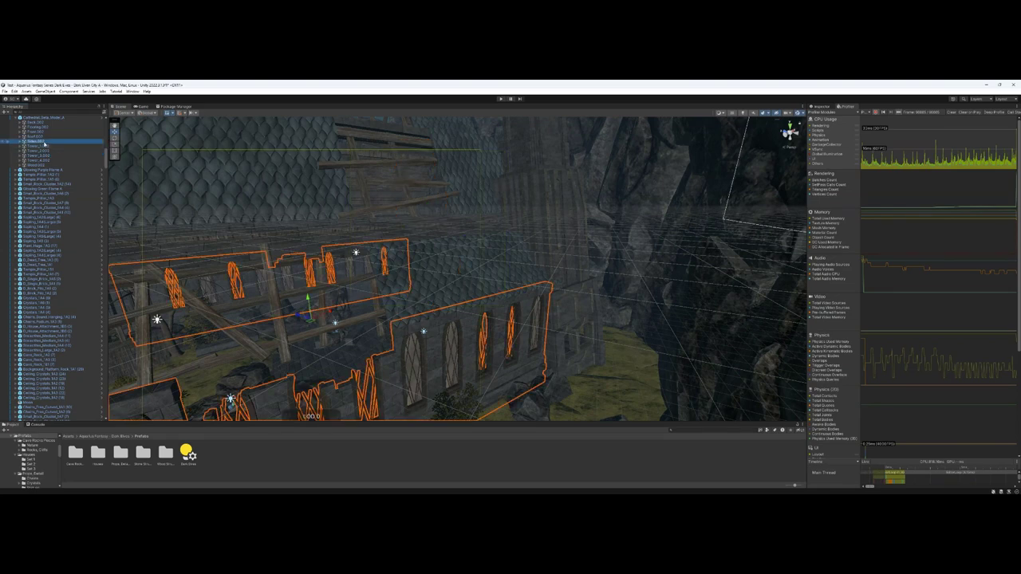
pyautogui.click(20, 142)
pyautogui.click(43, 146)
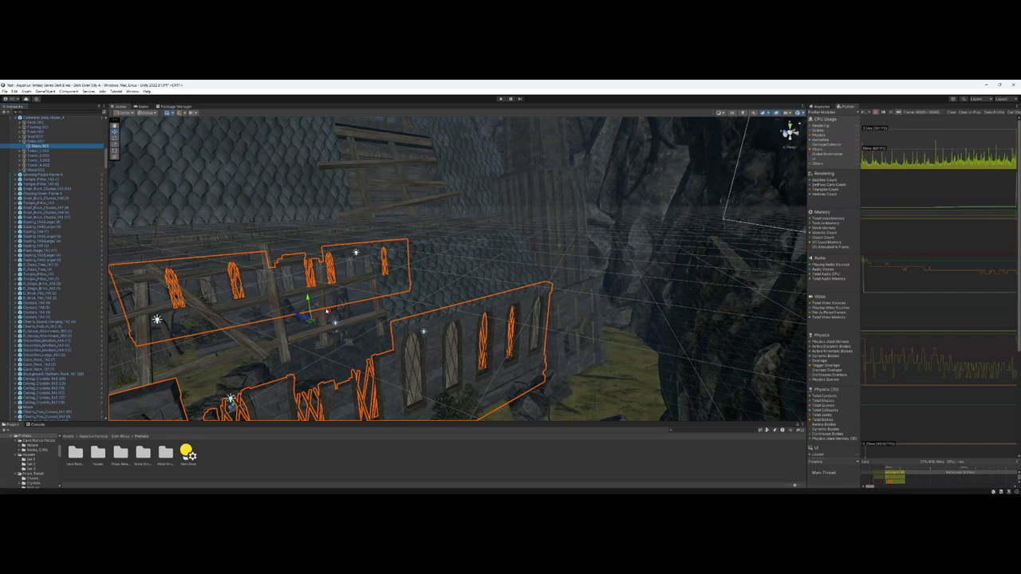
pyautogui.moveTo(367, 341); pyautogui.dragTo(330, 345, button='right')
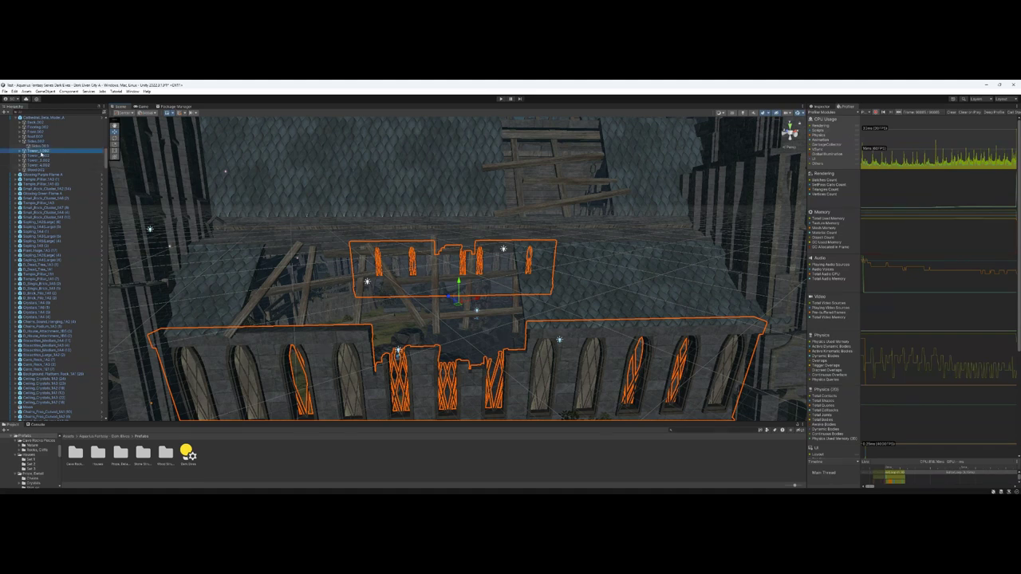
# Examine the cathedral's tower parts up close in the scene, going through them one after another.
pyautogui.click(39, 151)
pyautogui.moveTo(159, 206); pyautogui.dragTo(946, 242, button='right')
pyautogui.press('w')
pyautogui.press('d')
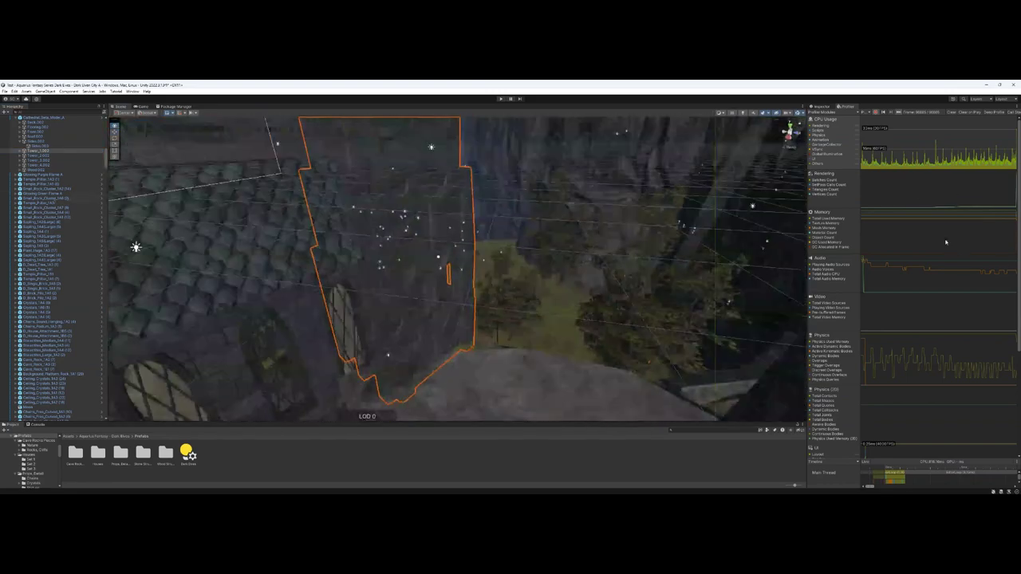
pyautogui.click(958, 236)
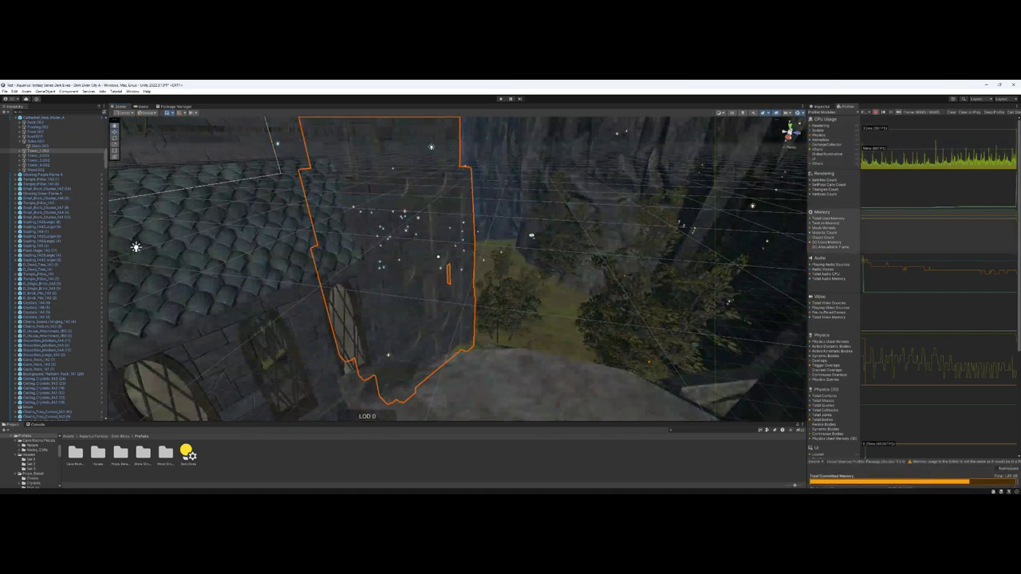
pyautogui.moveTo(531, 236); pyautogui.dragTo(454, 217, button='right')
pyautogui.press('Down')
pyautogui.press('Down')
pyautogui.press('Down')
pyautogui.press('Down')
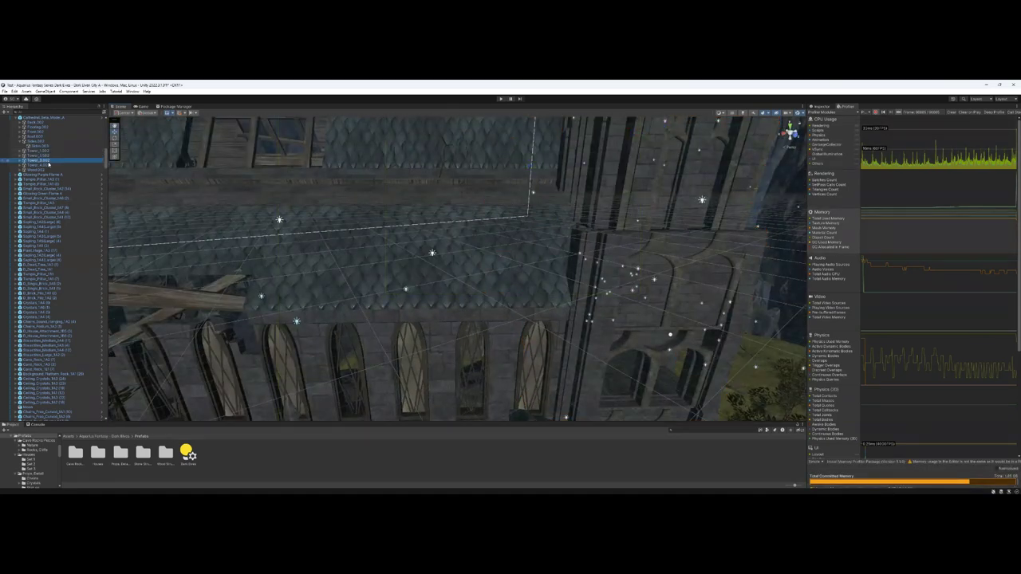
# Open the D_House_1A1 prefab from Set 1 of the Houses folder and examine it from several sides.
pyautogui.doubleClick(97, 453)
pyautogui.doubleClick(75, 452)
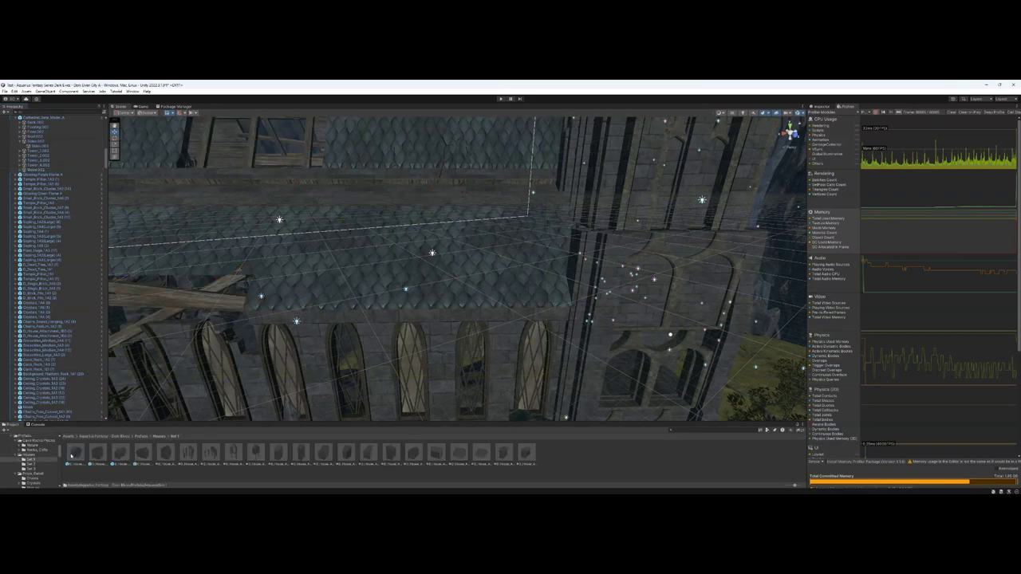
pyautogui.doubleClick(73, 453)
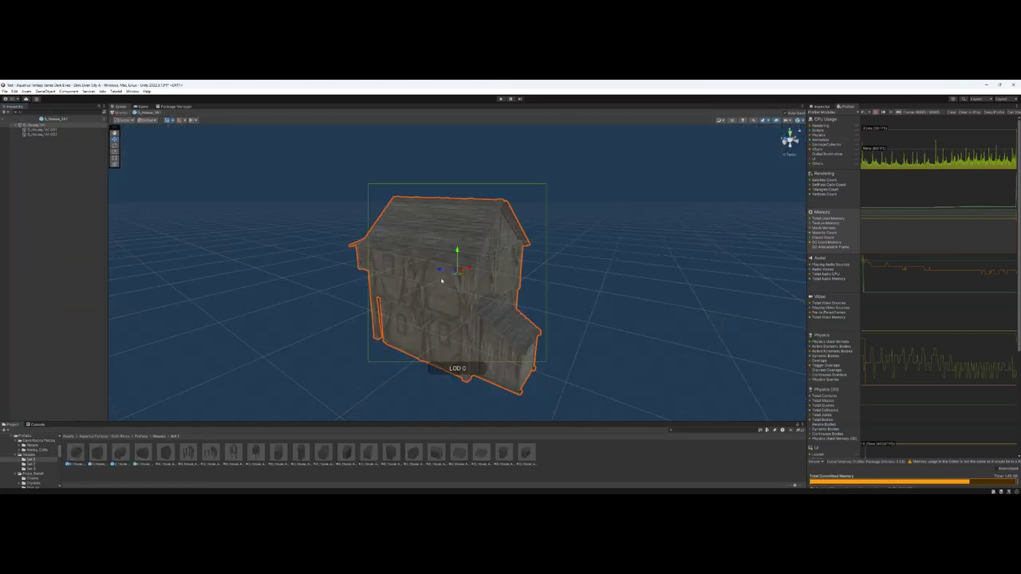
pyautogui.scroll(10, 441, 280)
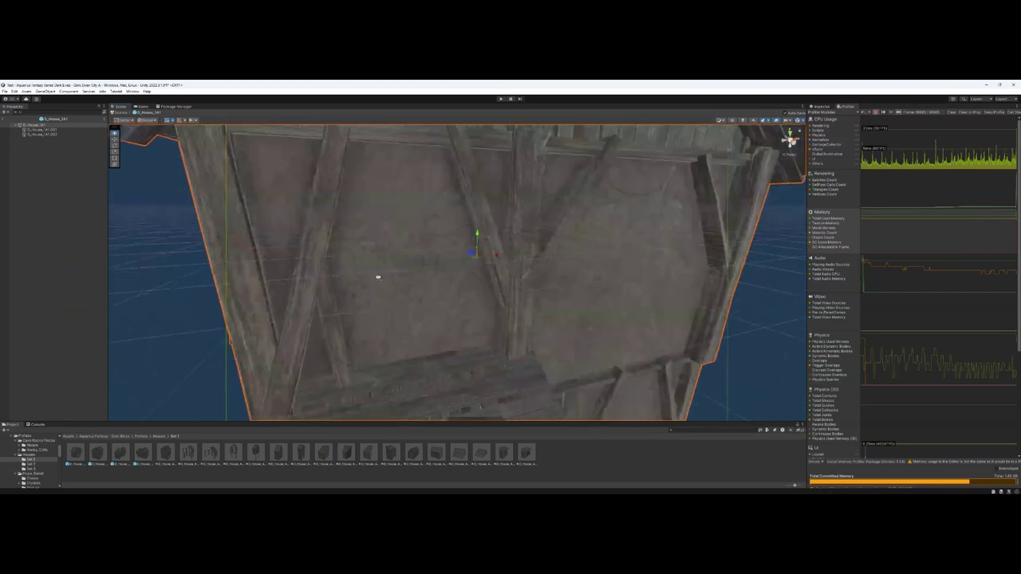
pyautogui.moveTo(377, 277); pyautogui.dragTo(292, 280, button='right')
pyautogui.press('s')
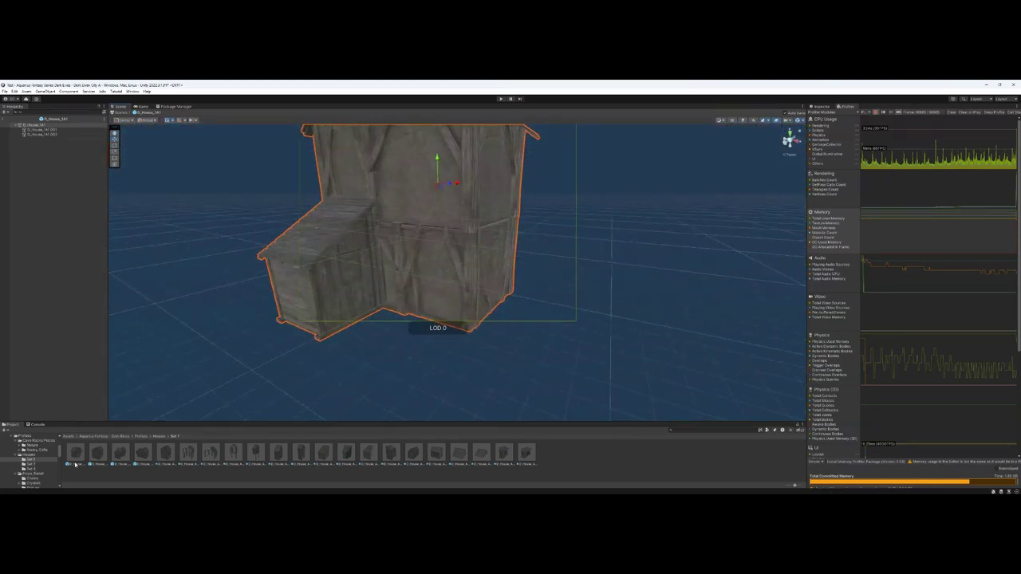
# Examine the D_House_Attachment_1A3 prefab from Set 1, followed by the D_House_Attachment_1B2 prefab.
pyautogui.click(98, 460)
pyautogui.click(142, 460)
pyautogui.click(188, 457)
pyautogui.click(211, 457)
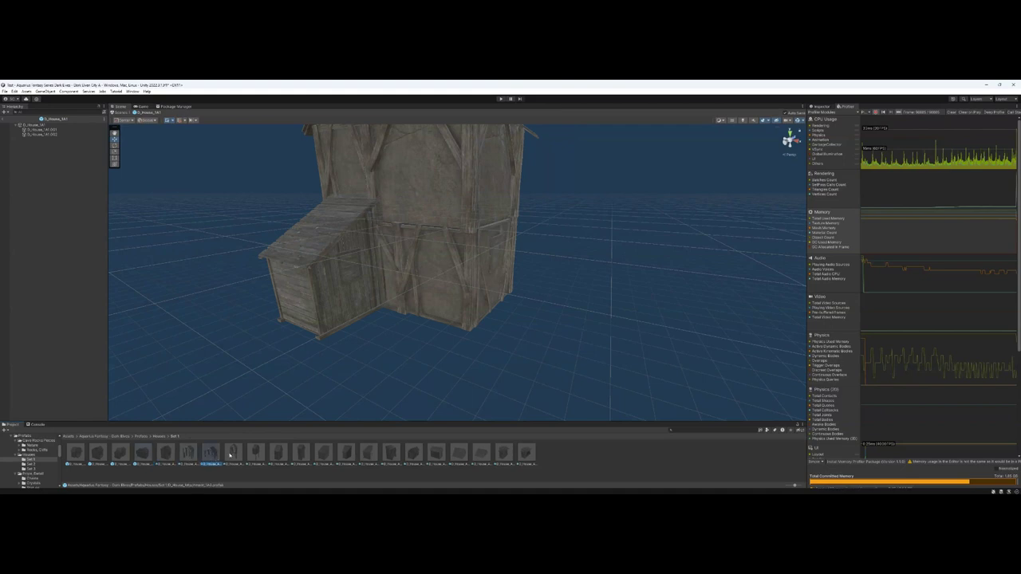
pyautogui.doubleClick(217, 455)
pyautogui.press('w')
pyautogui.moveTo(425, 372); pyautogui.dragTo(367, 366, button='right')
pyautogui.press('a')
pyautogui.press('a')
pyautogui.press('d')
pyautogui.keyDown('alt'); pyautogui.moveTo(368, 366); pyautogui.dragTo(426, 398); pyautogui.keyUp('alt')
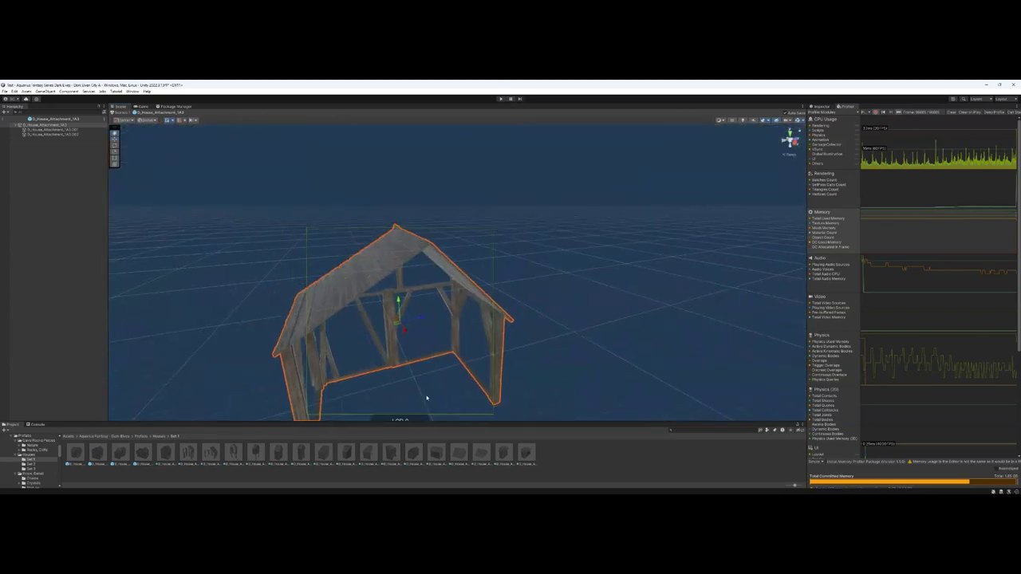
pyautogui.doubleClick(432, 455)
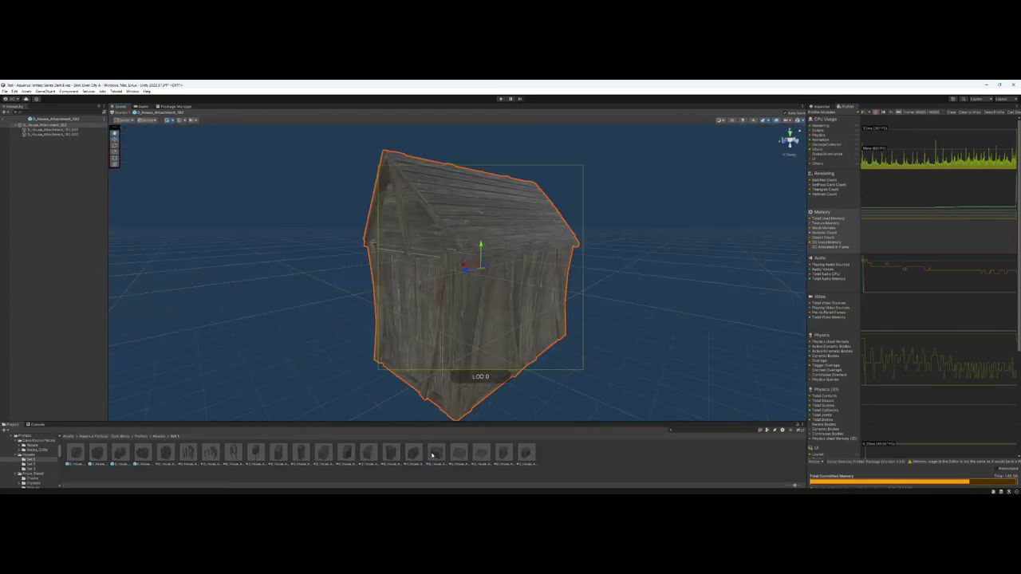
# Open the D_Old_House_1A1 prefab from Set 2 of the Houses folder and examine its exterior and interior.
pyautogui.click(160, 438)
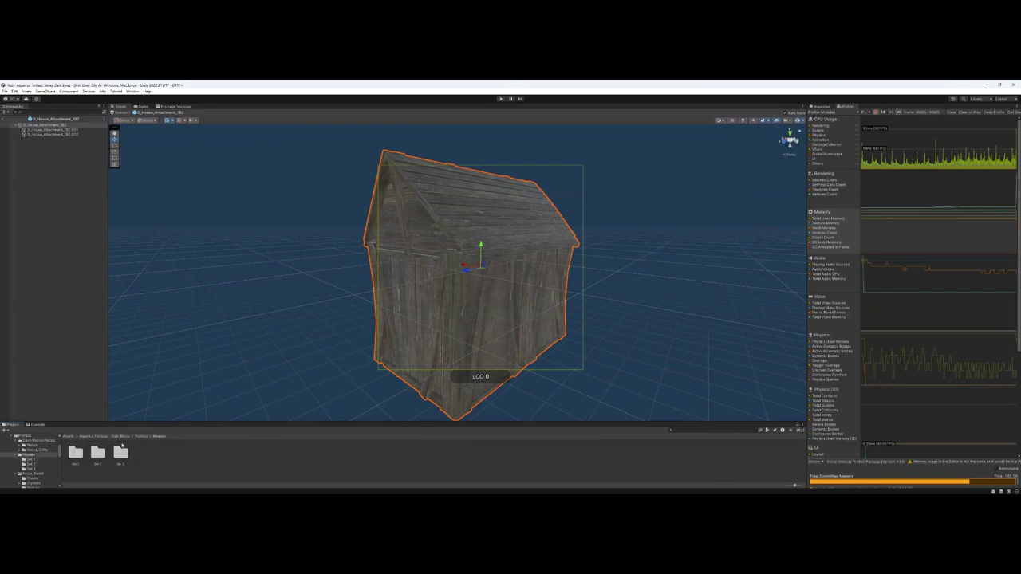
pyautogui.doubleClick(98, 452)
pyautogui.doubleClick(190, 451)
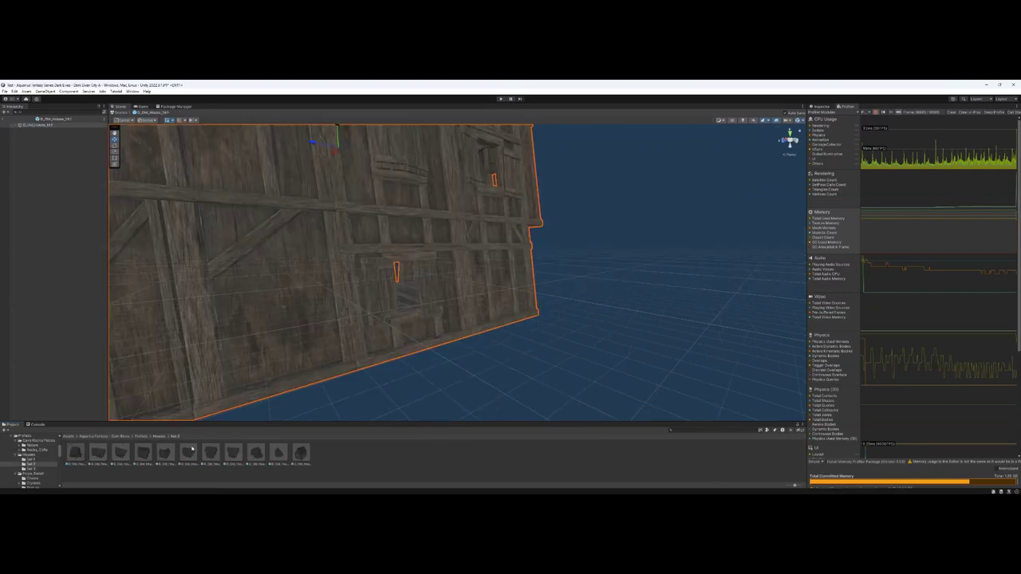
pyautogui.moveTo(372, 353); pyautogui.dragTo(552, 374, button='right')
pyautogui.press('a')
pyautogui.press('w')
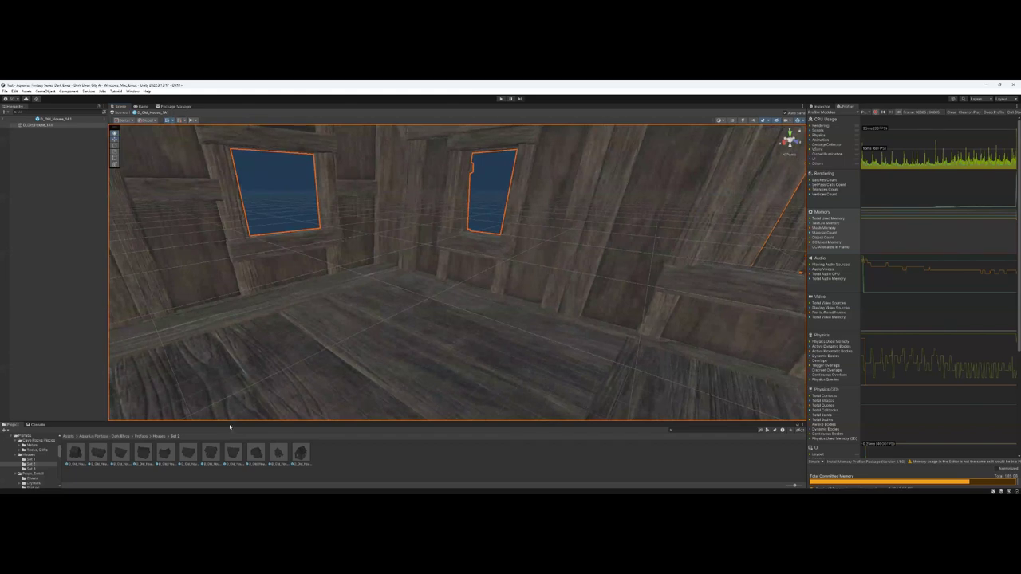
# Open the D_Old_House_1A2 and D_Old_House_1A3 prefabs and view each from different sides.
pyautogui.doubleClick(99, 454)
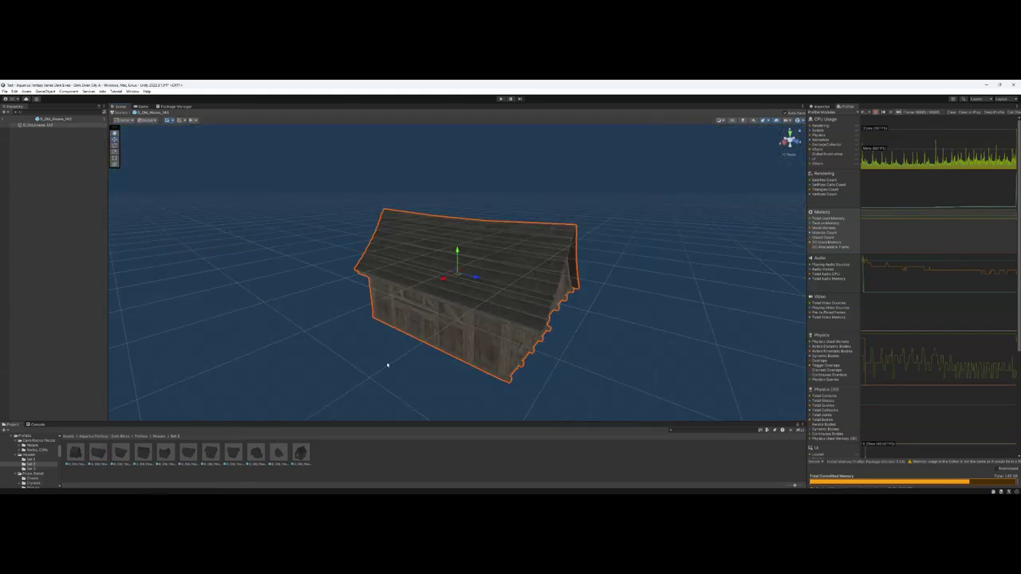
pyautogui.moveTo(511, 309); pyautogui.dragTo(447, 279, button='right')
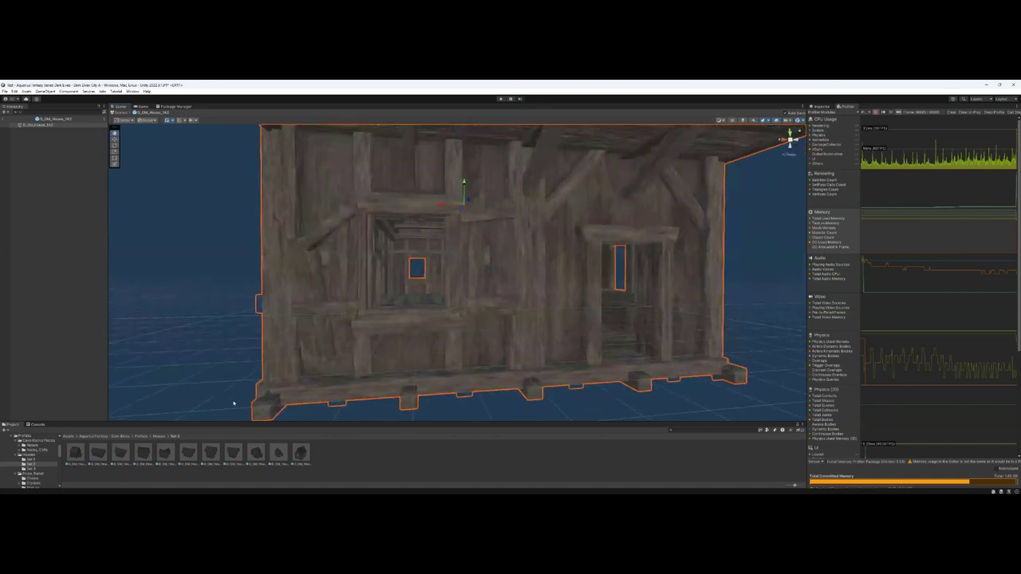
pyautogui.doubleClick(120, 456)
pyautogui.keyDown('alt'); pyautogui.moveTo(468, 356); pyautogui.dragTo(421, 369); pyautogui.keyUp('alt')
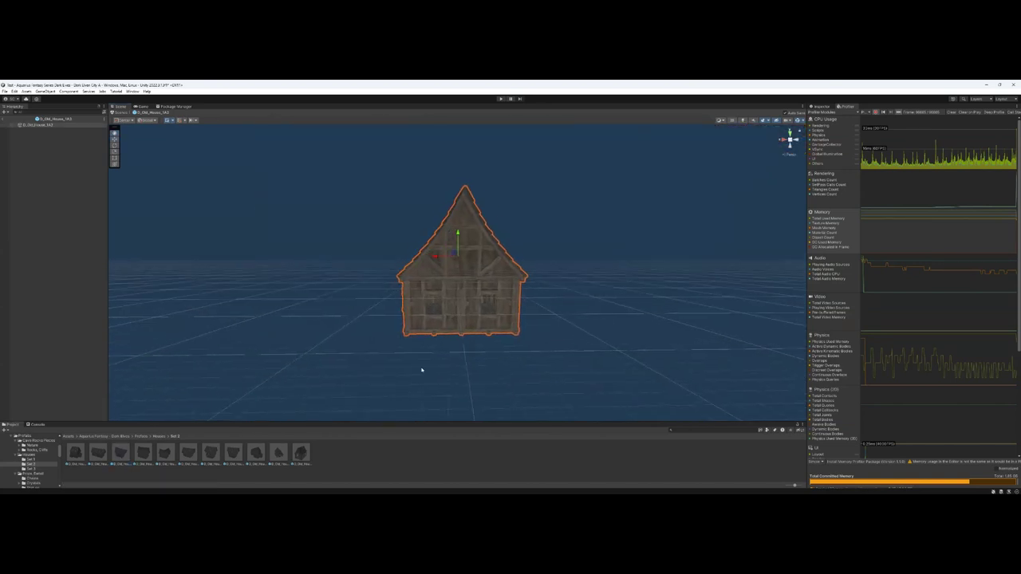
# Browse the remaining old house prefabs of Set 2 in turn, from D_Old_House_1A4 to D_Old_House_1A11.
pyautogui.doubleClick(145, 453)
pyautogui.doubleClick(164, 455)
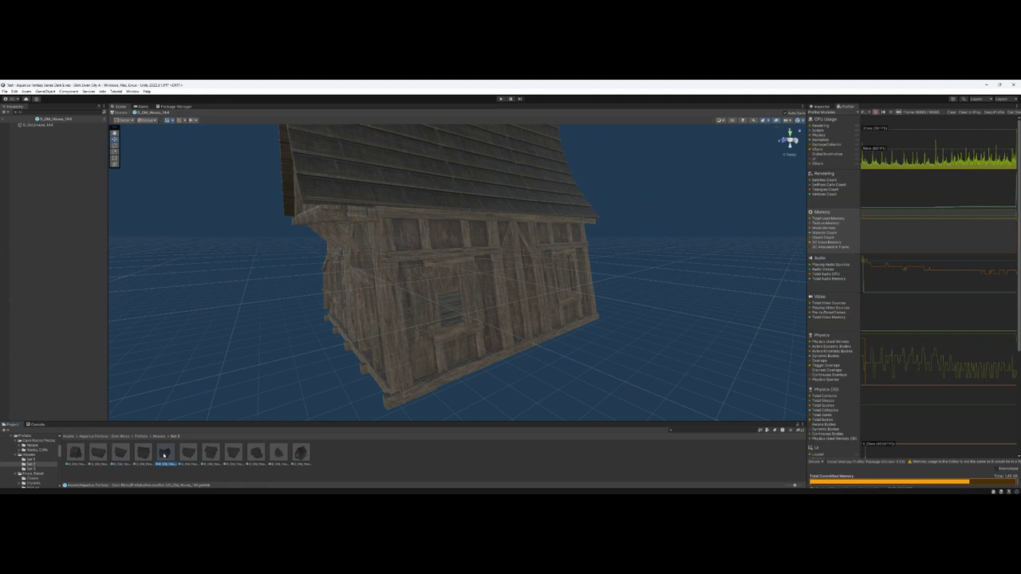
pyautogui.doubleClick(190, 456)
pyautogui.doubleClick(211, 456)
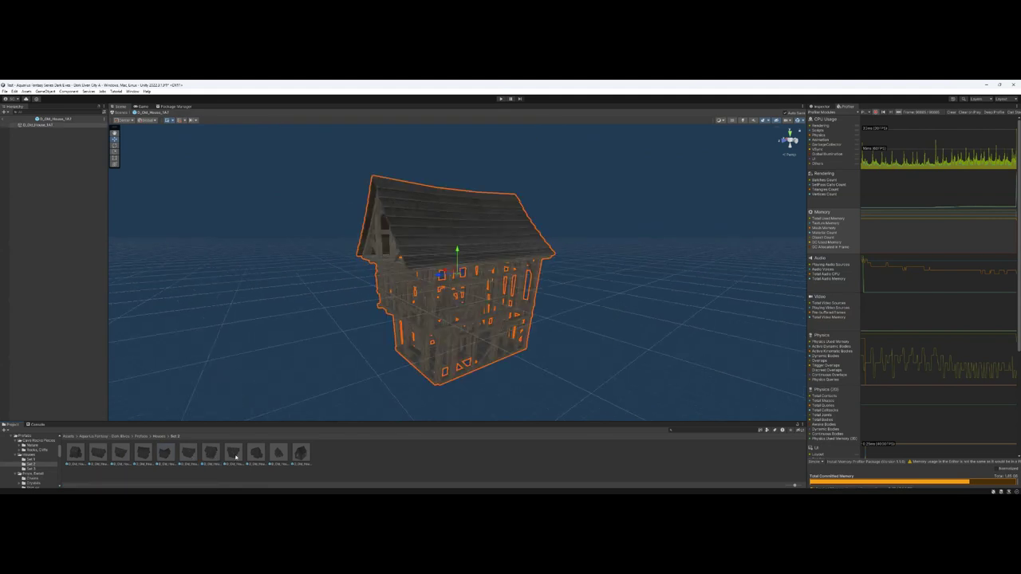
pyautogui.doubleClick(235, 455)
pyautogui.doubleClick(255, 455)
pyautogui.doubleClick(279, 454)
pyautogui.doubleClick(300, 454)
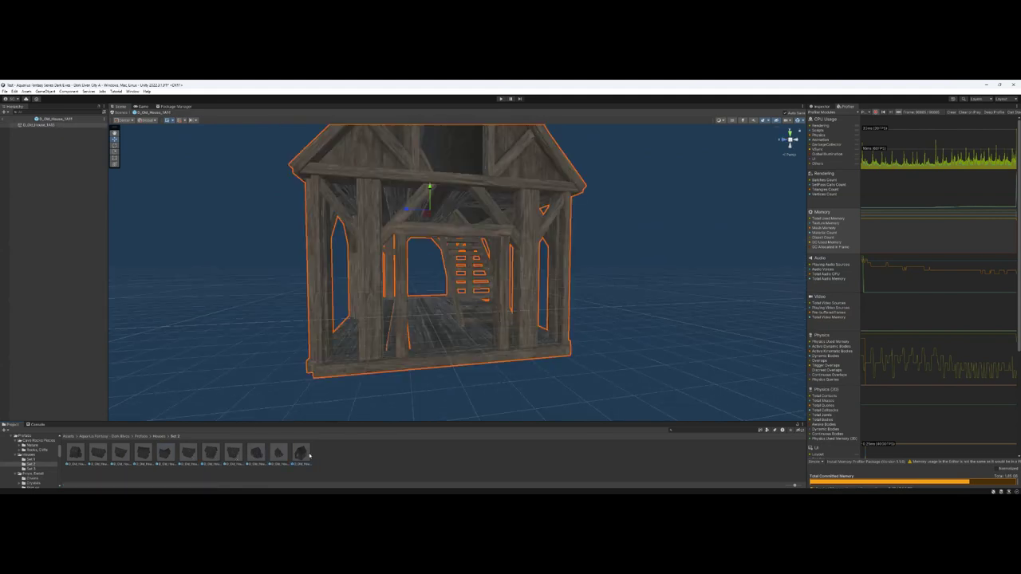
# Open the cathedral prefab from Set 3 of the Houses folder and examine the whole building.
pyautogui.click(160, 438)
pyautogui.doubleClick(121, 452)
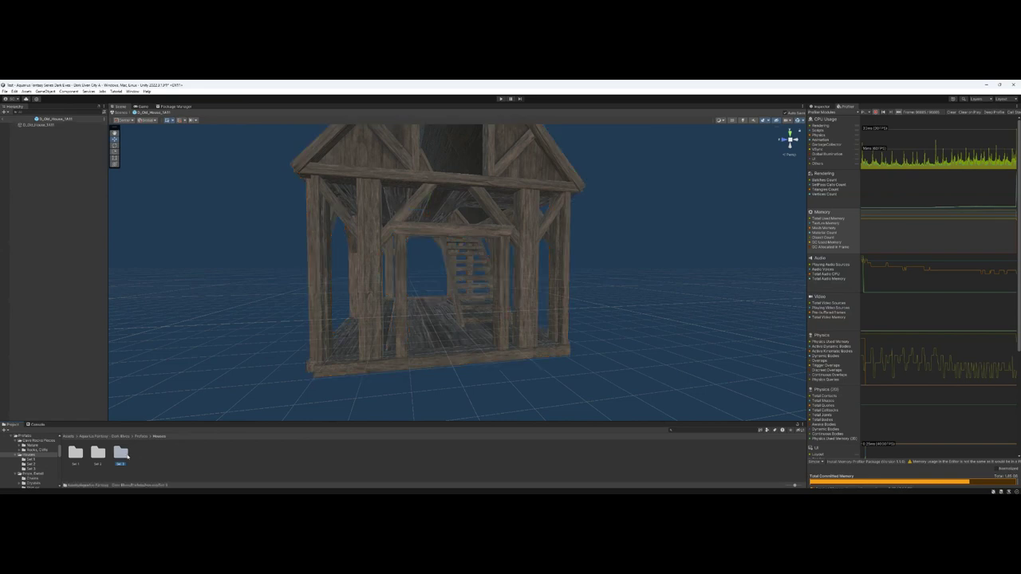
pyautogui.doubleClick(74, 452)
pyautogui.press('d')
pyautogui.moveTo(345, 330)
pyautogui.mouseDown(button='right')
pyautogui.moveTo(358, 344)
pyautogui.moveTo(332, 338)
pyautogui.mouseUp(button='right')
pyautogui.keyDown('alt'); pyautogui.moveTo(332, 338); pyautogui.dragTo(323, 341); pyautogui.keyUp('alt')
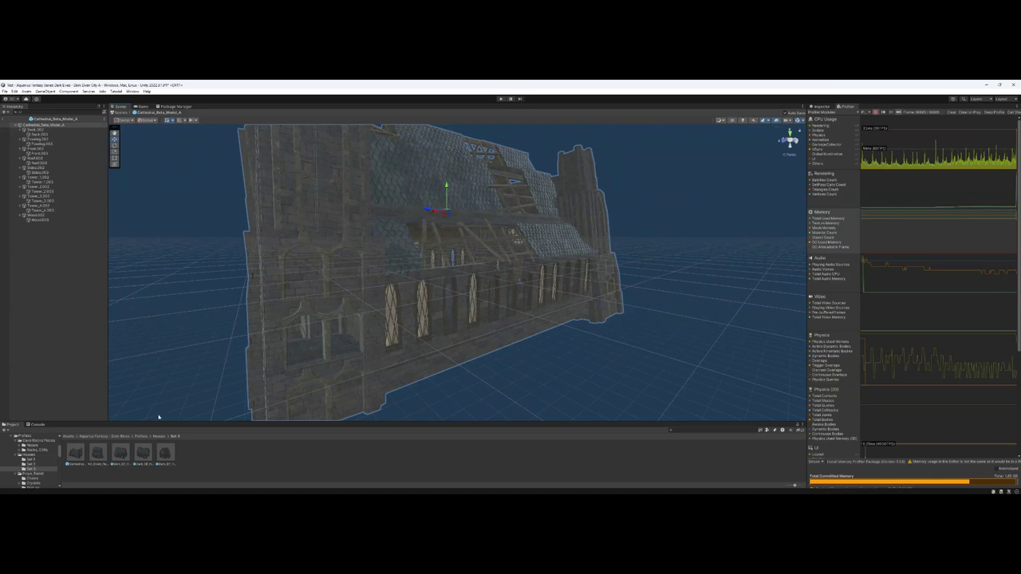
# Open the Dark Elves religious house prefab from Set 3 and view its exterior from different sides.
pyautogui.doubleClick(101, 461)
pyautogui.keyDown('alt'); pyautogui.moveTo(378, 396); pyautogui.dragTo(454, 361); pyautogui.keyUp('alt')
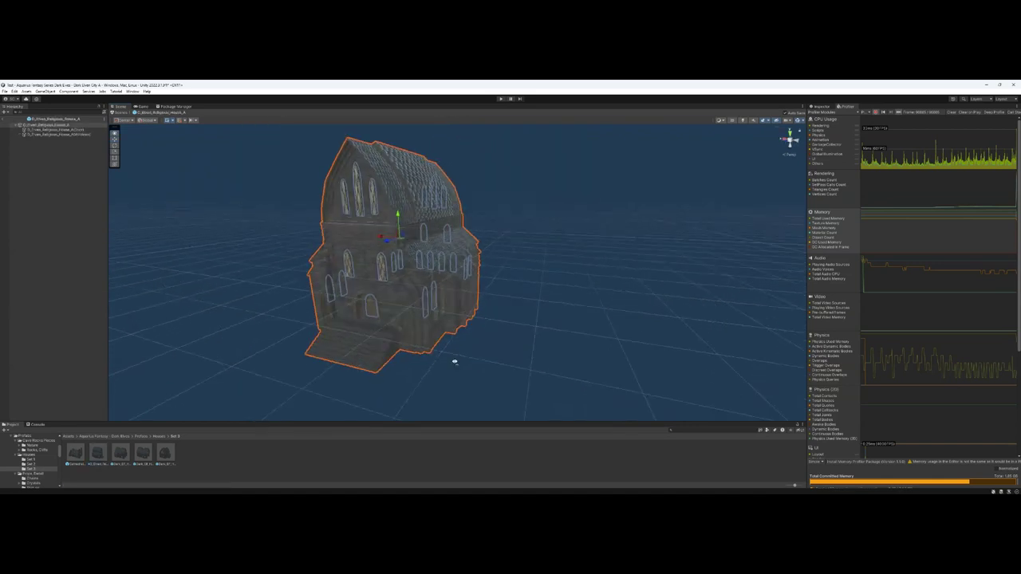
pyautogui.doubleClick(121, 457)
pyautogui.doubleClick(98, 459)
# Browse the three remaining house prefabs of Set 3 in turn and examine the last one up close.
pyautogui.doubleClick(120, 458)
pyautogui.doubleClick(146, 458)
pyautogui.click(172, 457)
pyautogui.doubleClick(172, 458)
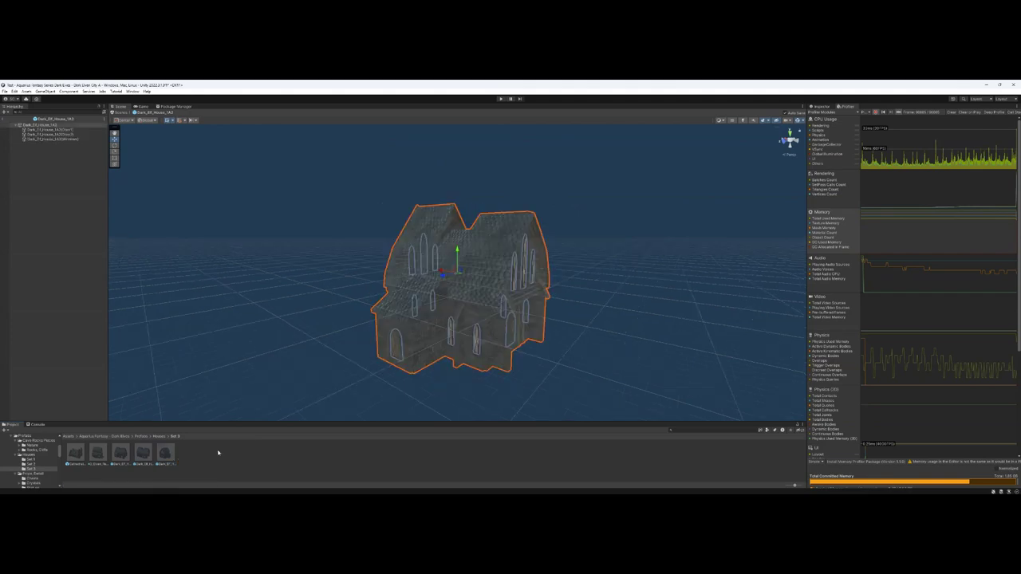
pyautogui.moveTo(358, 355); pyautogui.dragTo(322, 325, button='right')
pyautogui.press('w')
pyautogui.scroll(-15, 196, 348)
pyautogui.press('s')
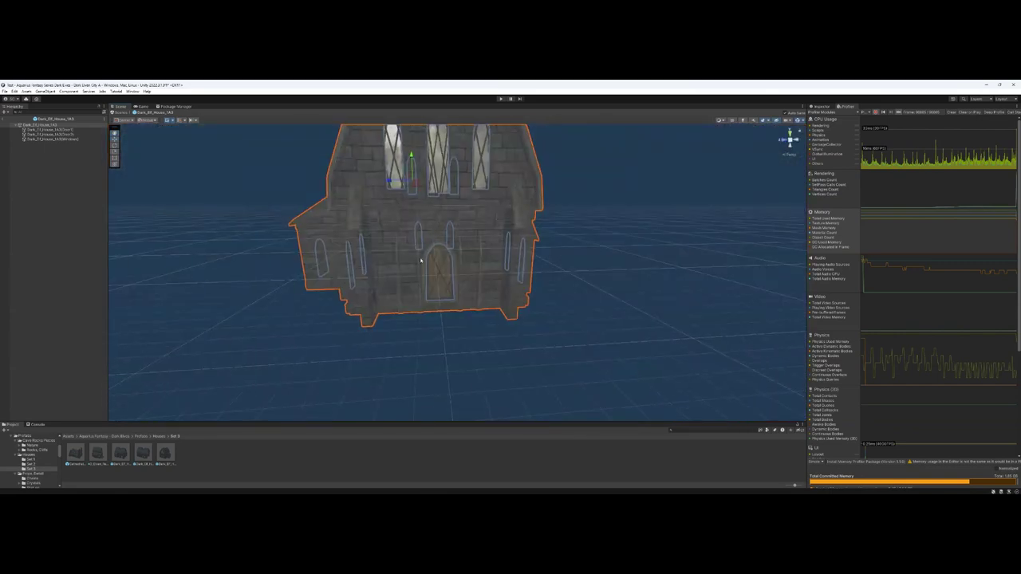
# Go to the Chains folder of the detail props and view chain prefabs, including the hanging chain.
pyautogui.click(158, 437)
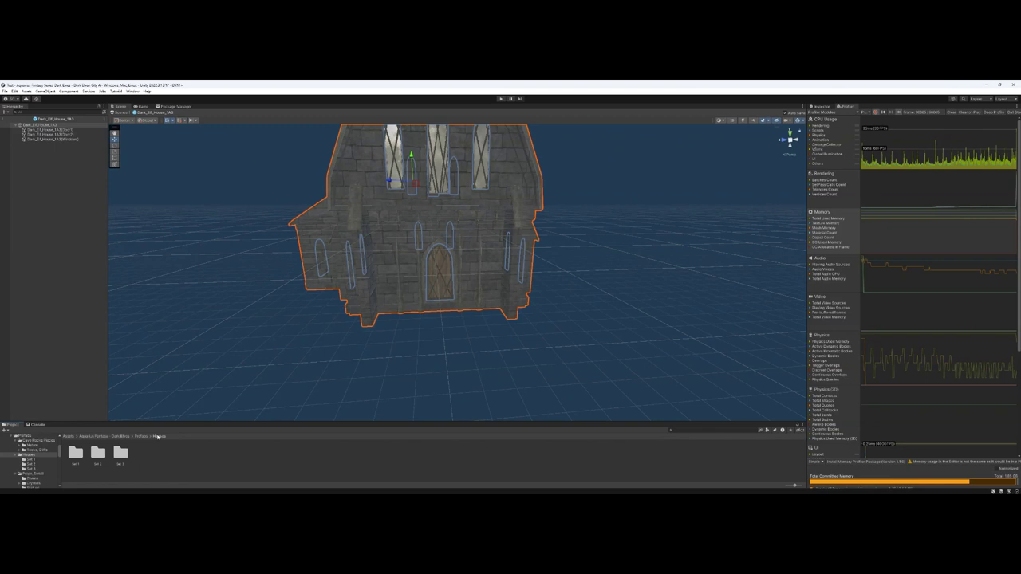
pyautogui.click(141, 437)
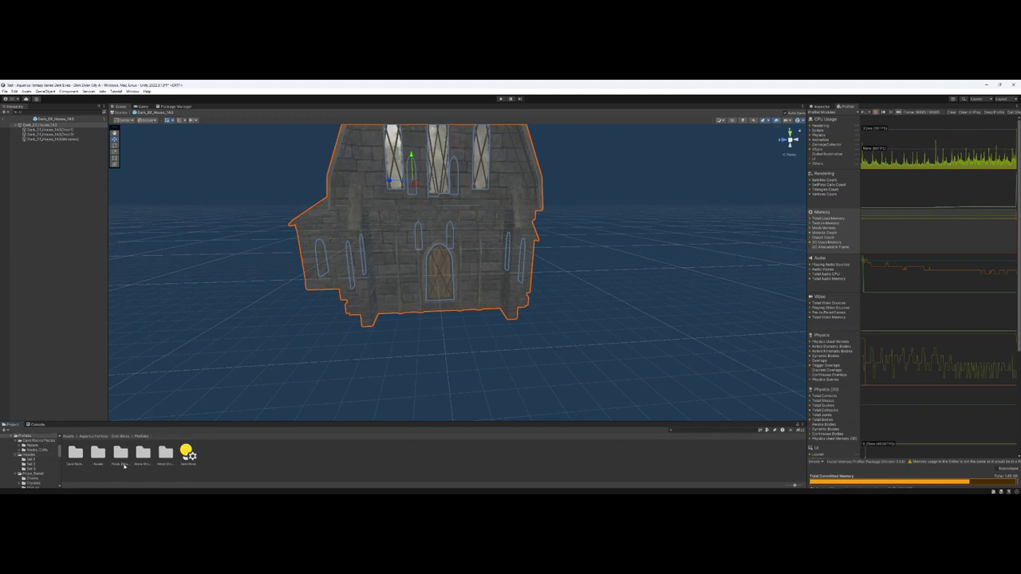
pyautogui.doubleClick(98, 454)
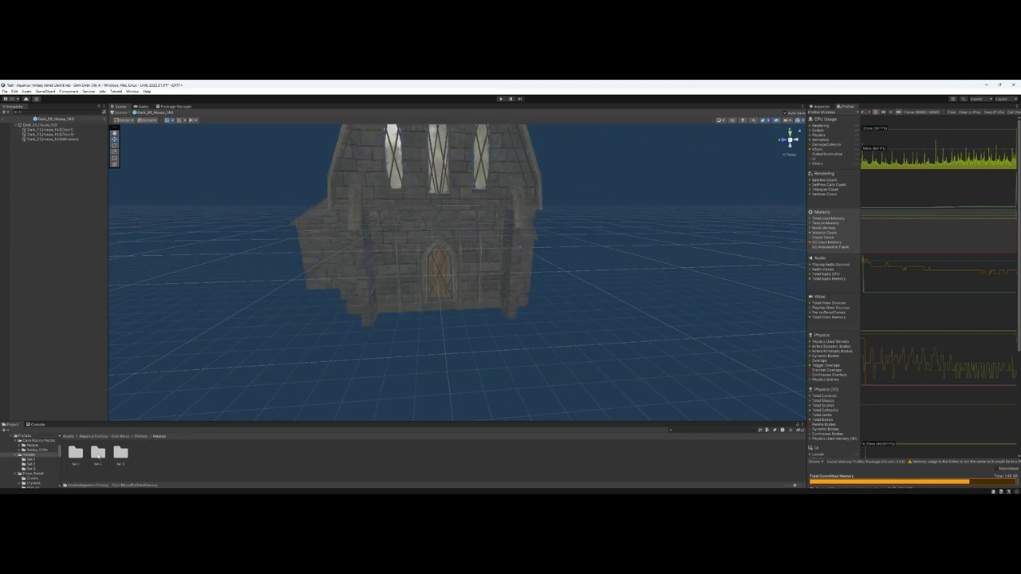
pyautogui.click(141, 437)
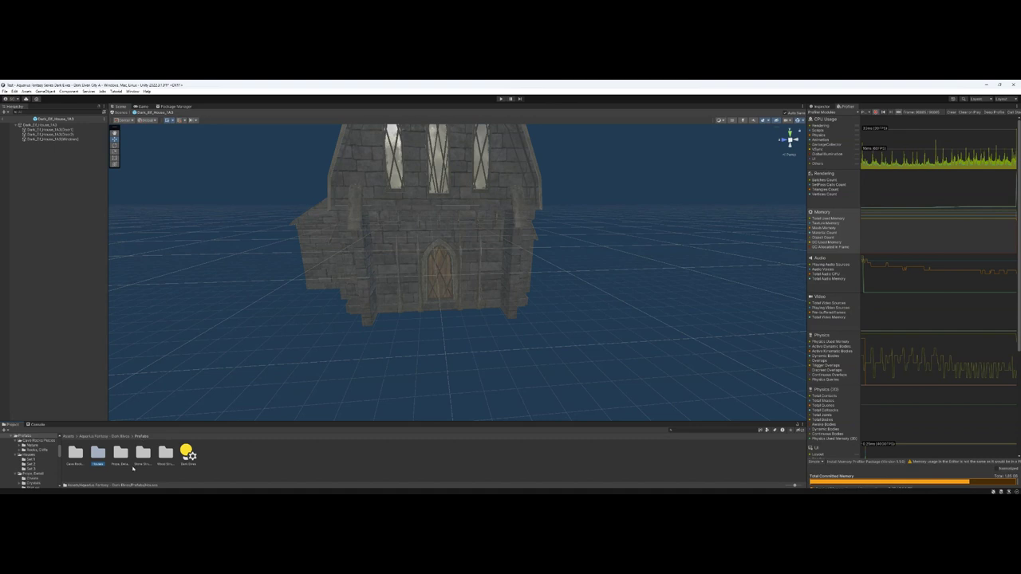
pyautogui.doubleClick(124, 460)
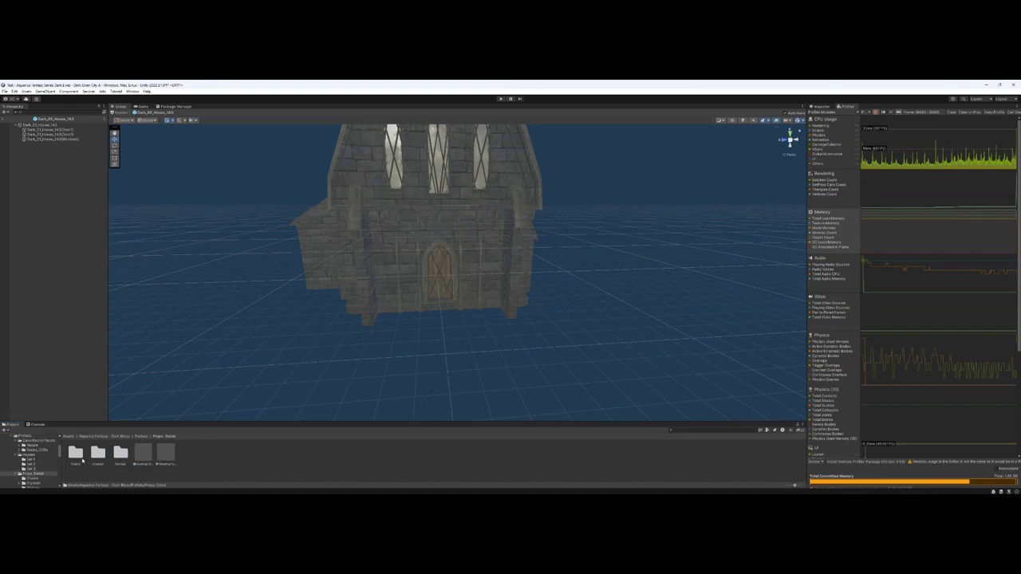
pyautogui.doubleClick(77, 456)
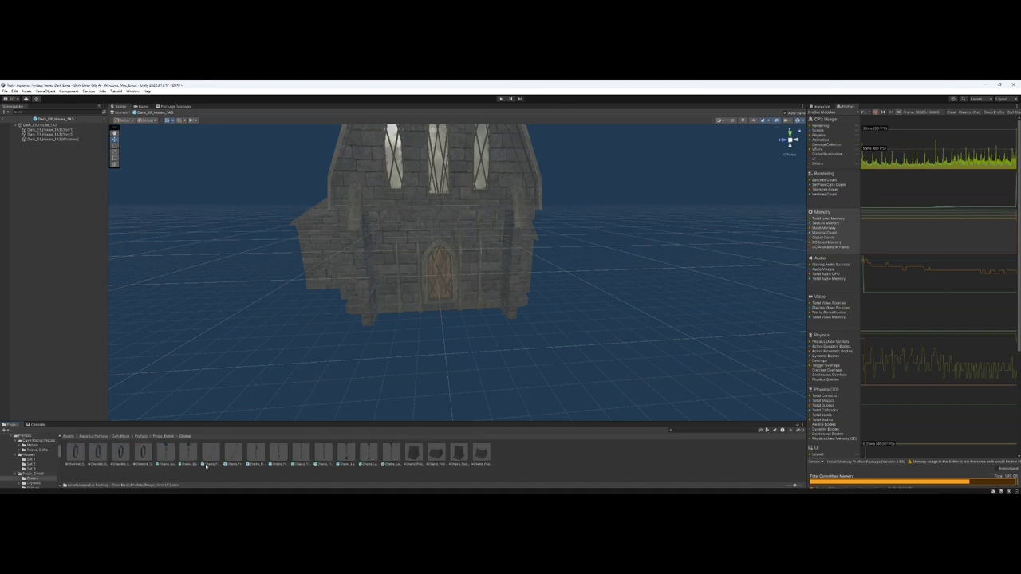
pyautogui.doubleClick(122, 453)
pyautogui.keyDown('alt'); pyautogui.moveTo(367, 365); pyautogui.dragTo(444, 369); pyautogui.keyUp('alt')
pyautogui.doubleClick(193, 453)
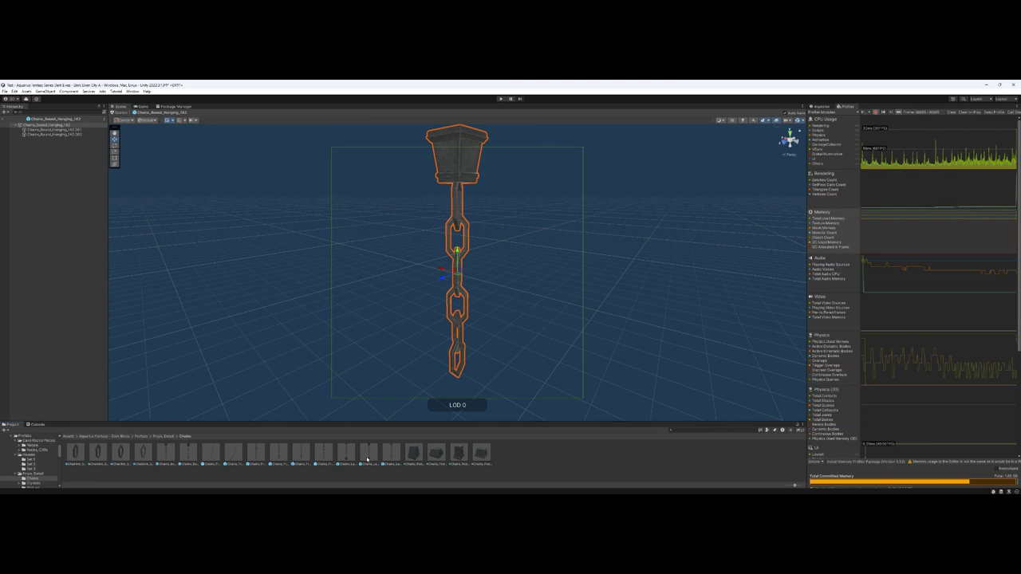
# View the four chain podium prefabs one after another.
pyautogui.doubleClick(414, 454)
pyautogui.doubleClick(443, 454)
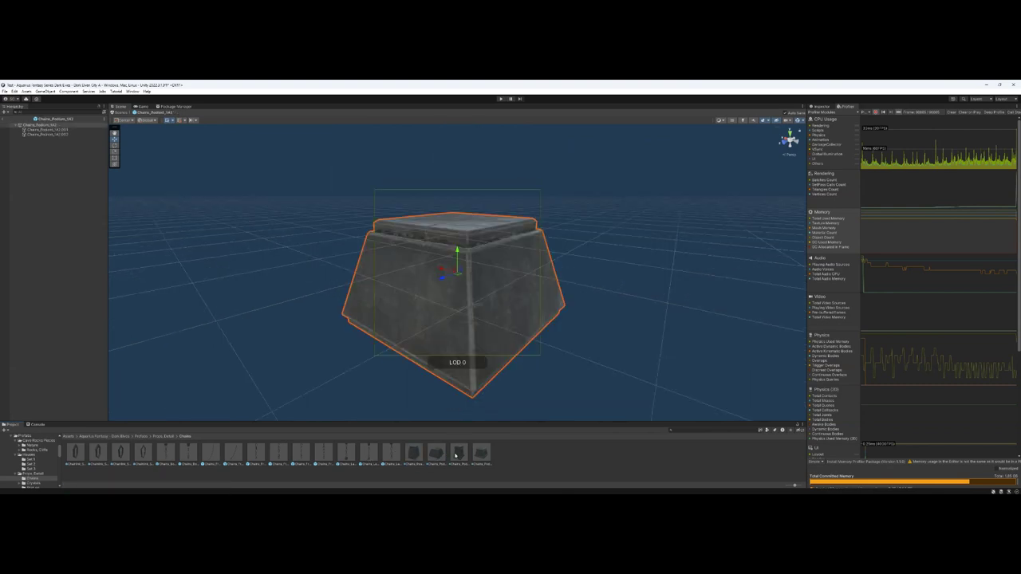
pyautogui.doubleClick(456, 454)
pyautogui.doubleClick(480, 453)
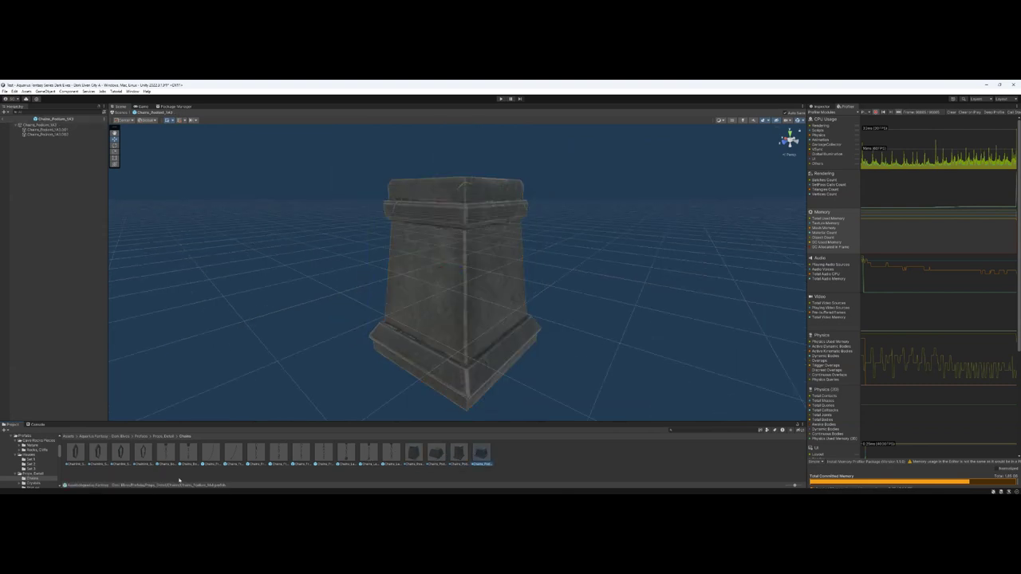
# Go to the Purple folder of the Crystals props and view two crystal prefabs, including the third ceiling crystal.
pyautogui.click(165, 436)
pyautogui.doubleClick(99, 455)
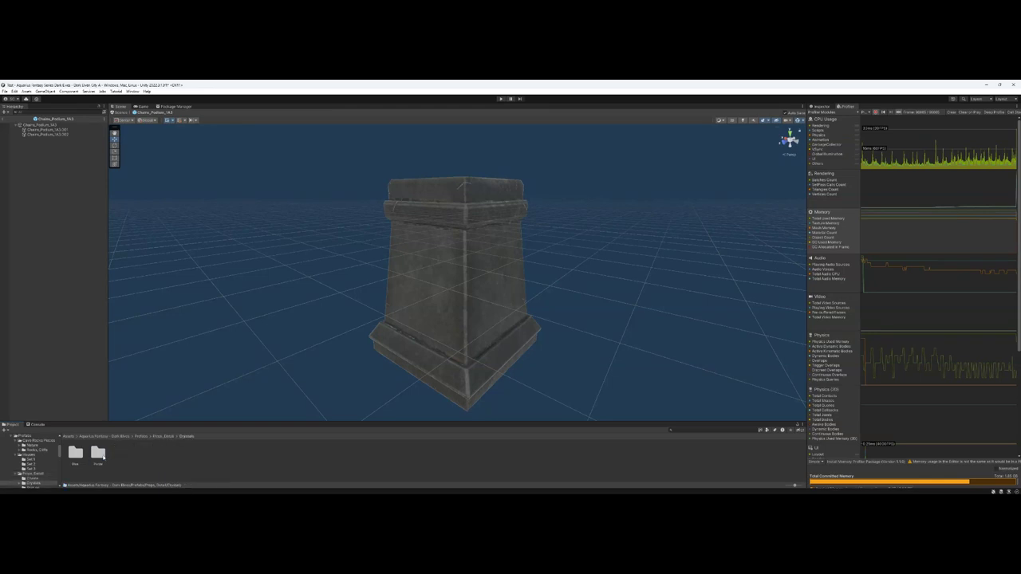
pyautogui.doubleClick(99, 455)
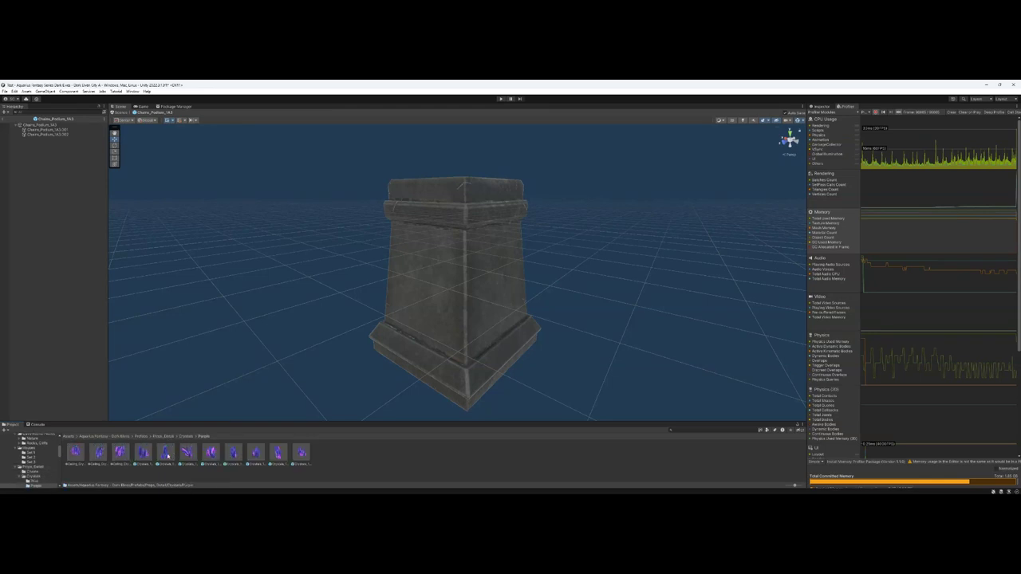
pyautogui.doubleClick(166, 453)
pyautogui.doubleClick(121, 454)
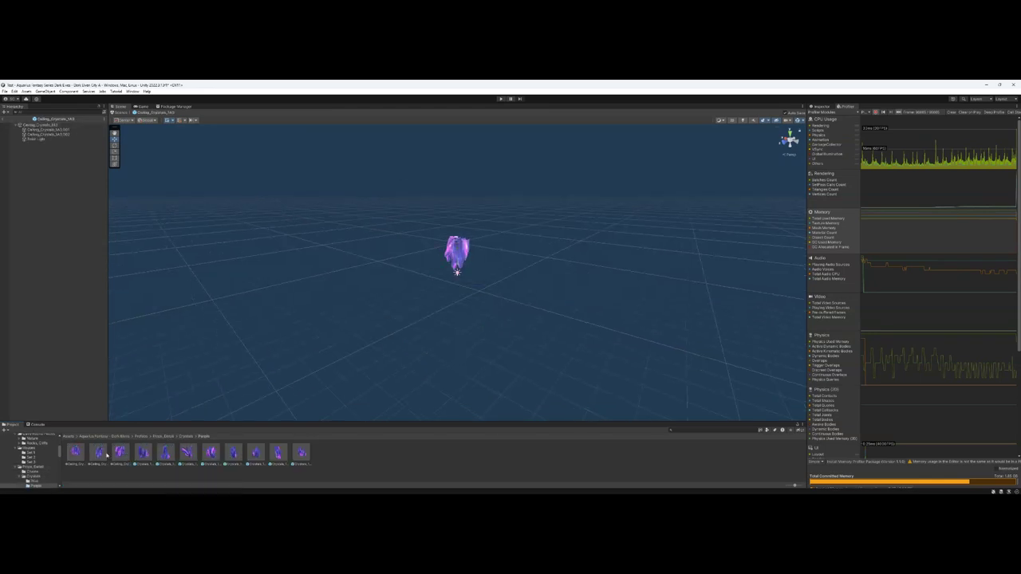
# Go to the Statues folder of the detail props and view several of its statue prefabs.
pyautogui.click(164, 436)
pyautogui.doubleClick(121, 453)
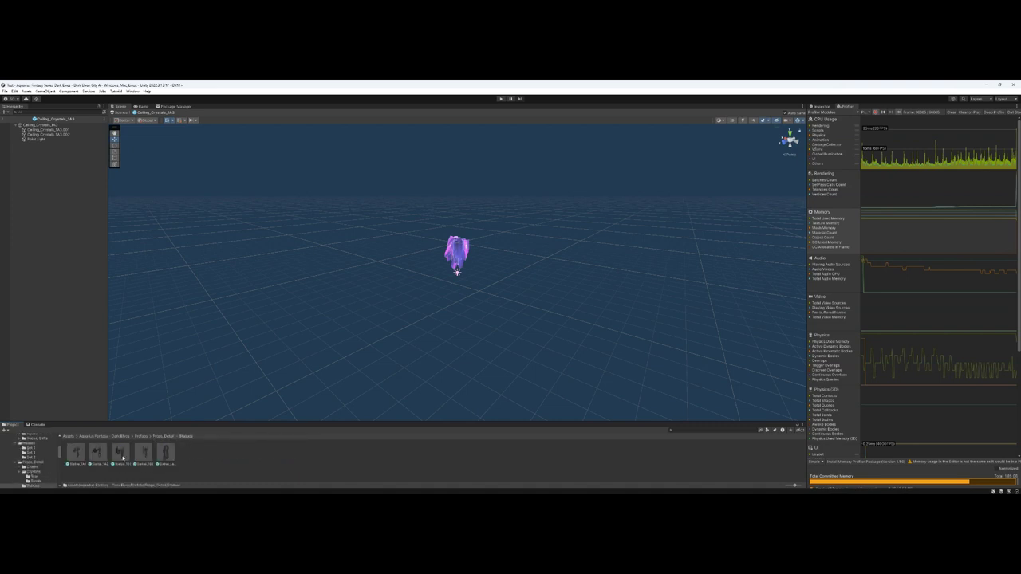
pyautogui.doubleClick(140, 454)
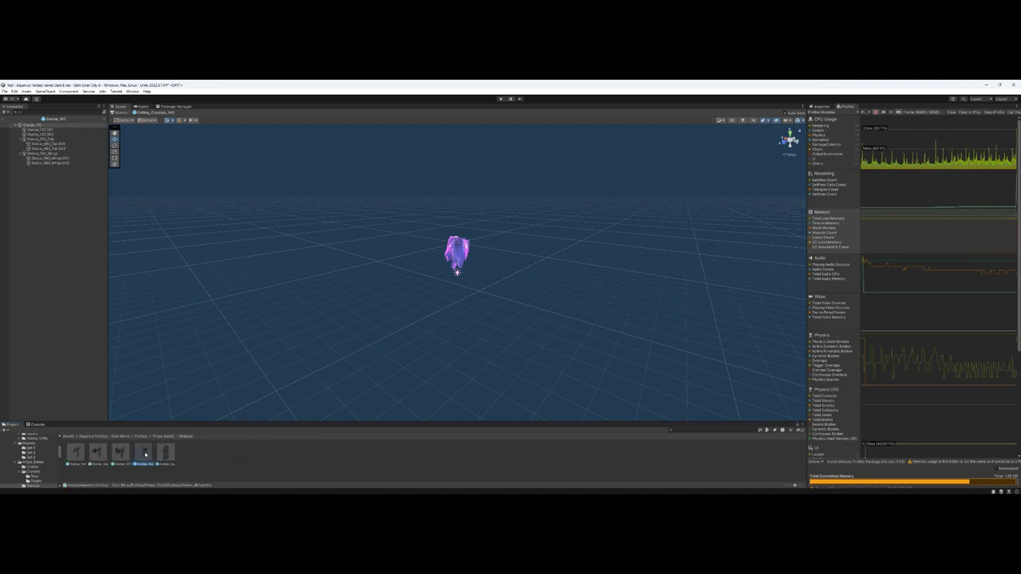
pyautogui.doubleClick(97, 453)
pyautogui.doubleClick(72, 454)
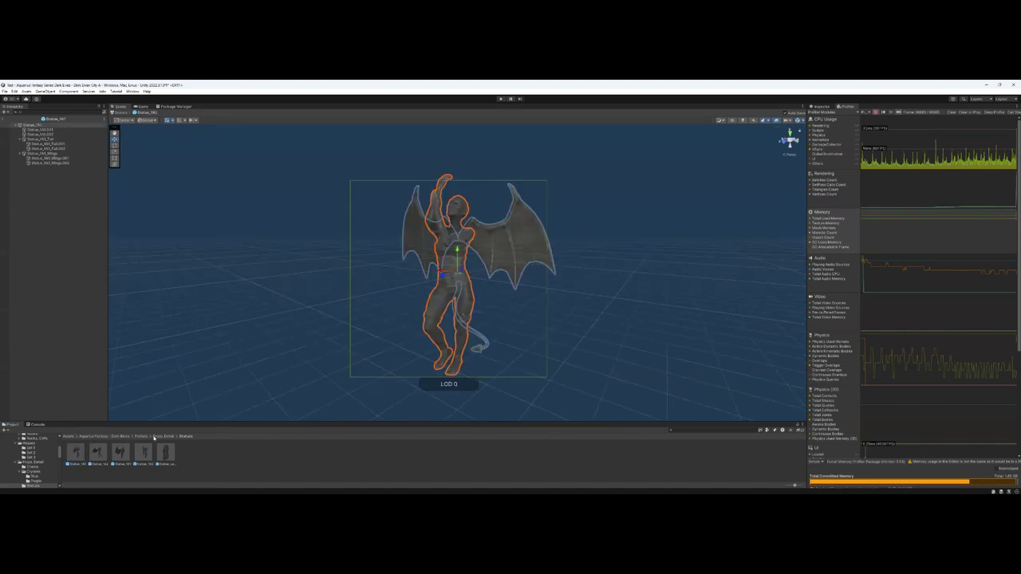
# Open the Mineshaft folder inside the Wood Structural Pieces prefabs.
pyautogui.click(141, 436)
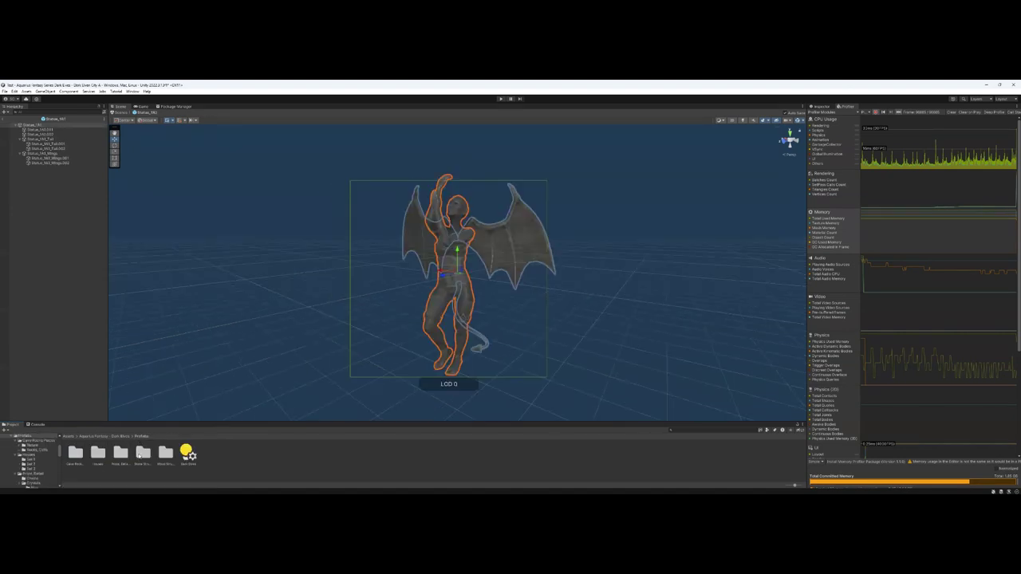
pyautogui.doubleClick(142, 454)
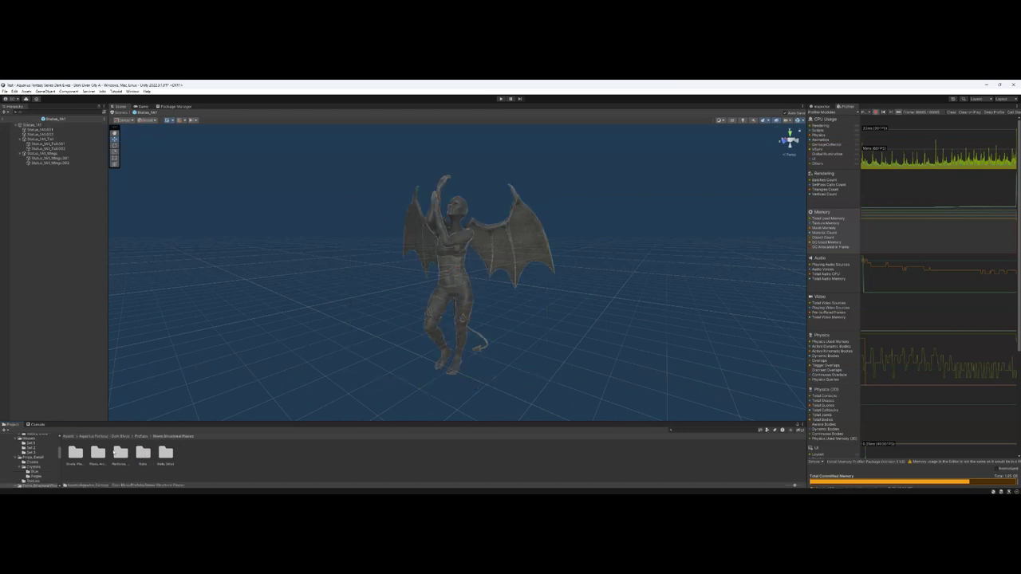
pyautogui.click(142, 437)
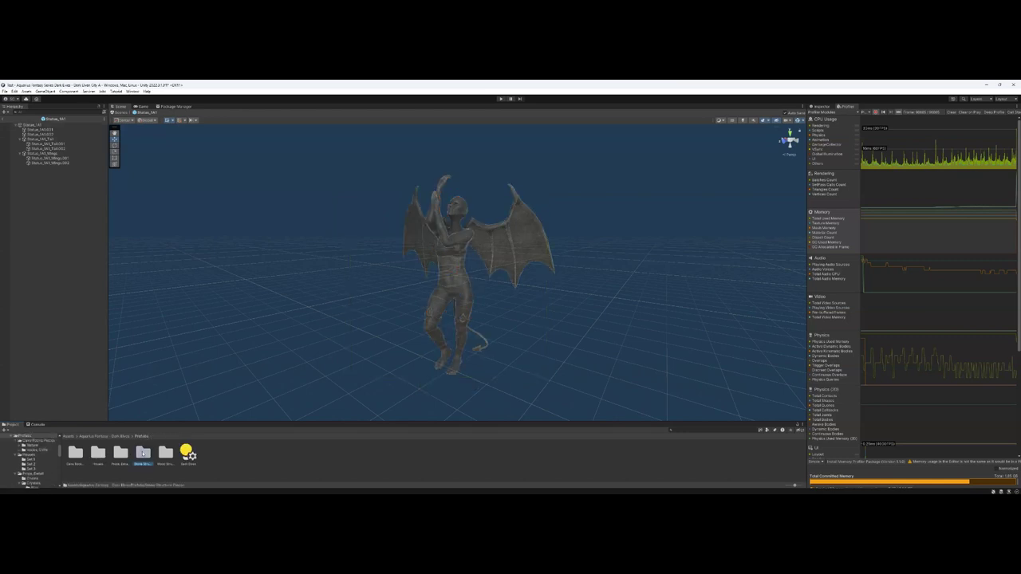
pyautogui.doubleClick(143, 454)
pyautogui.doubleClick(75, 452)
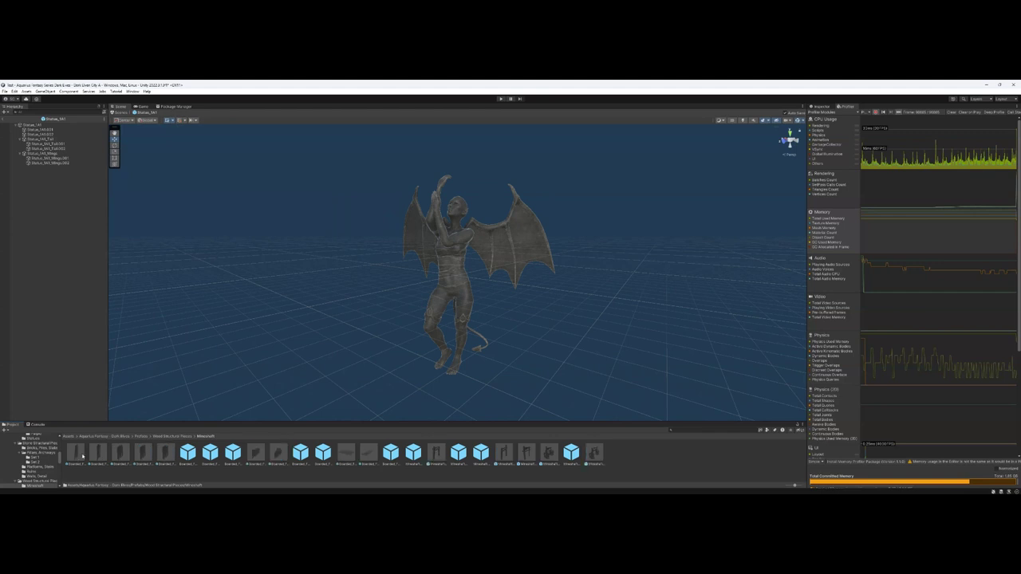
# Browse the boarded fencing prefabs of the Mineshaft folder one after another.
pyautogui.doubleClick(80, 454)
pyautogui.doubleClick(98, 455)
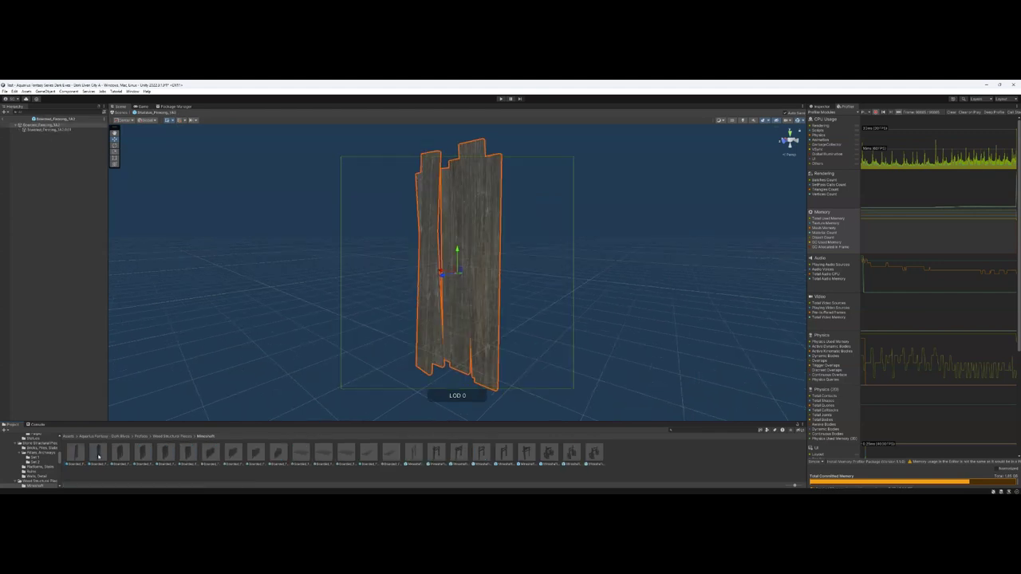
pyautogui.doubleClick(120, 454)
pyautogui.doubleClick(143, 454)
pyautogui.doubleClick(165, 454)
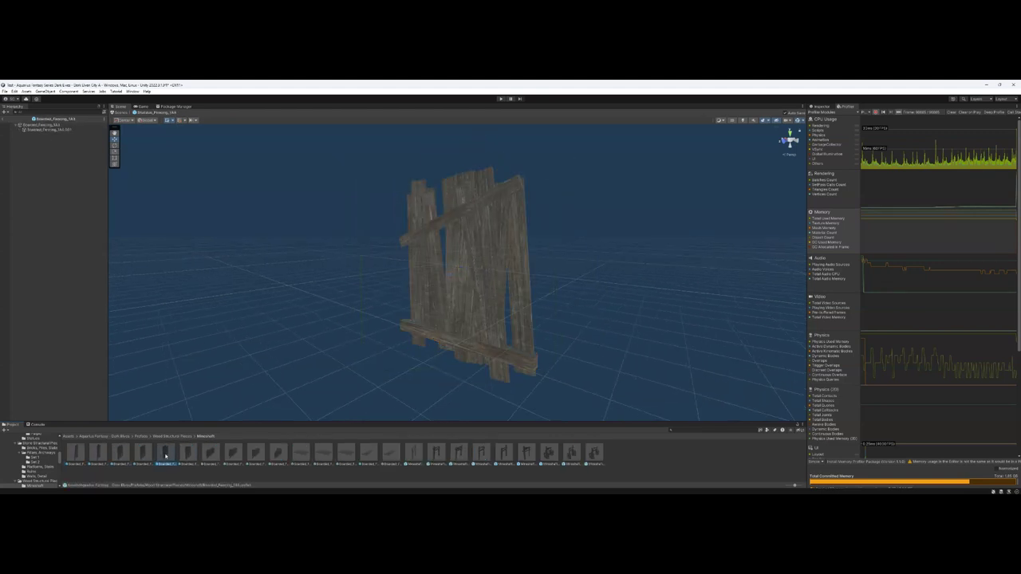
pyautogui.doubleClick(188, 454)
pyautogui.doubleClick(210, 458)
pyautogui.doubleClick(231, 458)
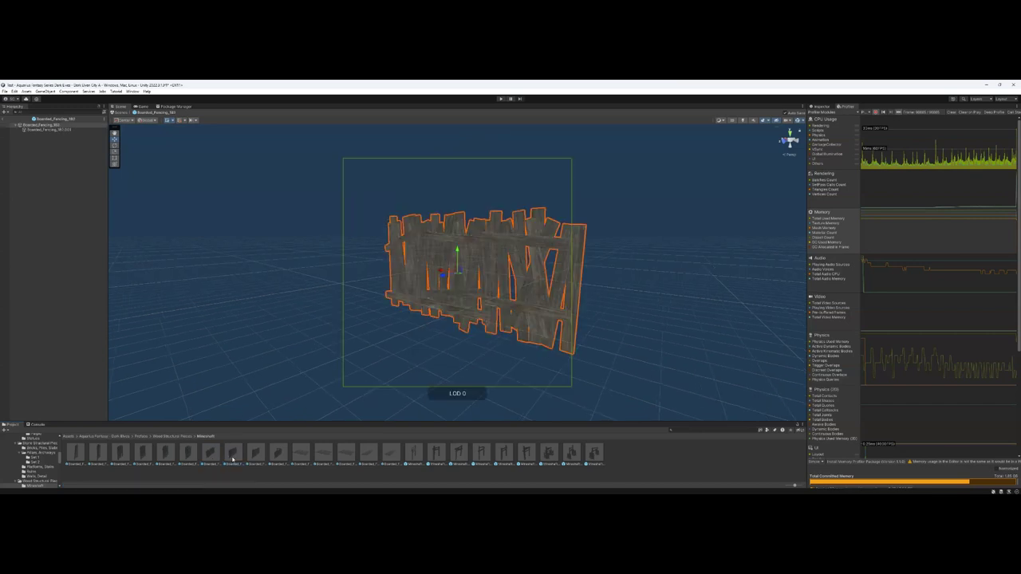
pyautogui.doubleClick(254, 458)
pyautogui.doubleClick(278, 454)
# Browse the boarded floor and floor plank prefabs of the Mineshaft folder in turn.
pyautogui.doubleClick(301, 453)
pyautogui.doubleClick(323, 454)
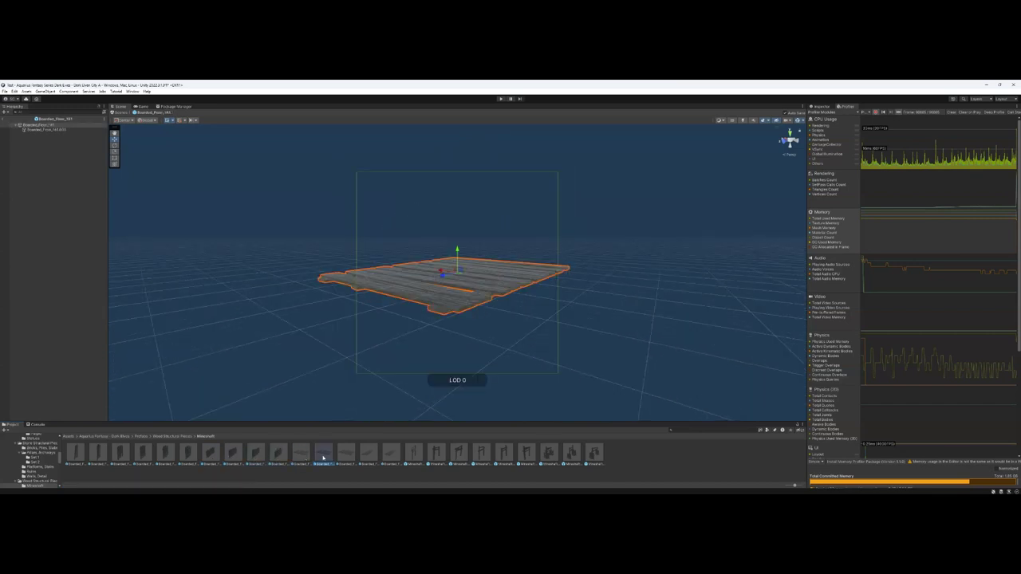
pyautogui.doubleClick(345, 453)
pyautogui.doubleClick(369, 454)
pyautogui.doubleClick(391, 454)
# Browse the mineshaft supports prefabs in turn, from the simple frames to those with boarded sides.
pyautogui.doubleClick(413, 454)
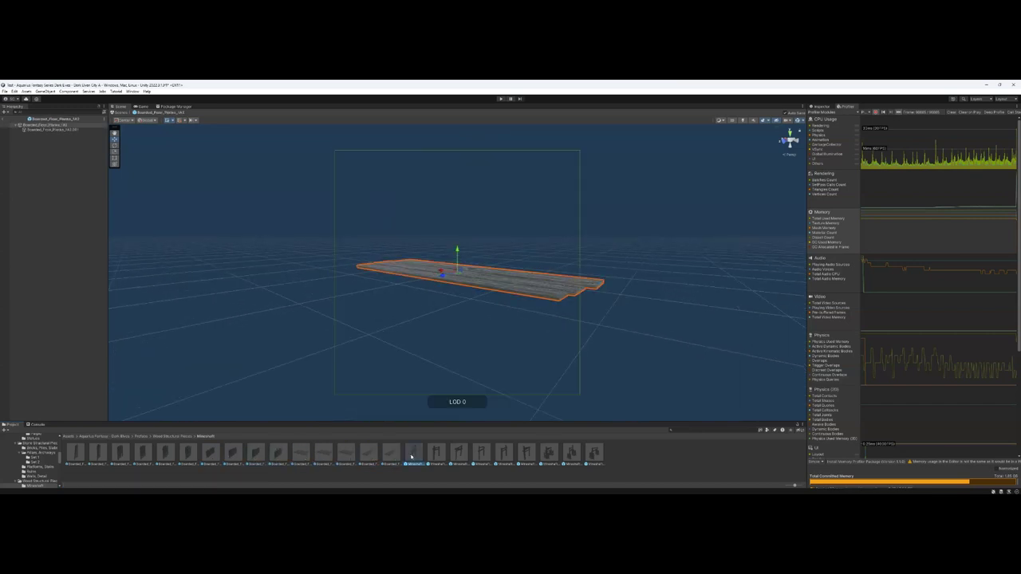
pyautogui.doubleClick(437, 453)
pyautogui.doubleClick(433, 455)
pyautogui.doubleClick(456, 454)
pyautogui.doubleClick(482, 453)
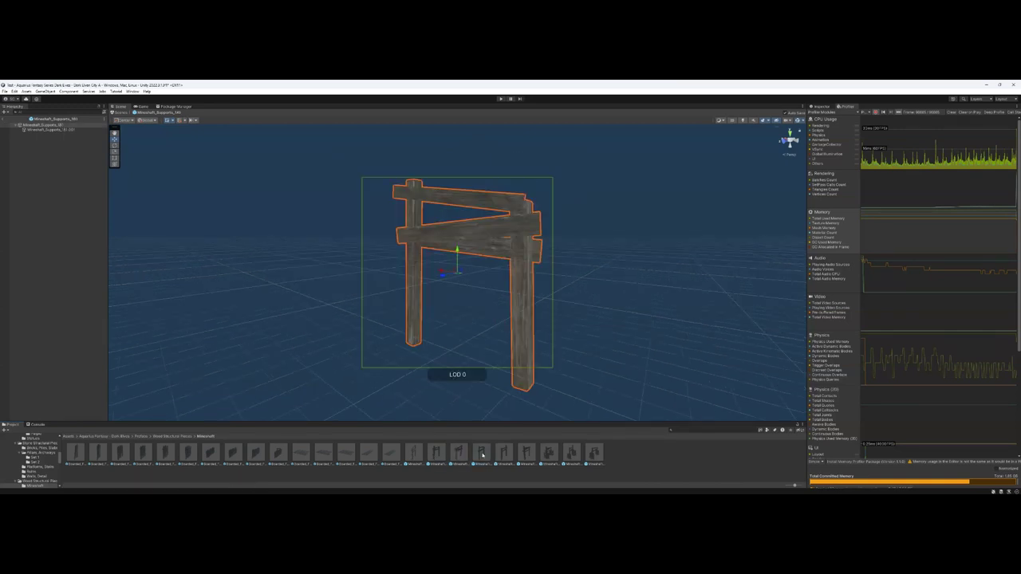
pyautogui.doubleClick(507, 453)
pyautogui.doubleClick(527, 454)
pyautogui.doubleClick(548, 454)
pyautogui.doubleClick(571, 454)
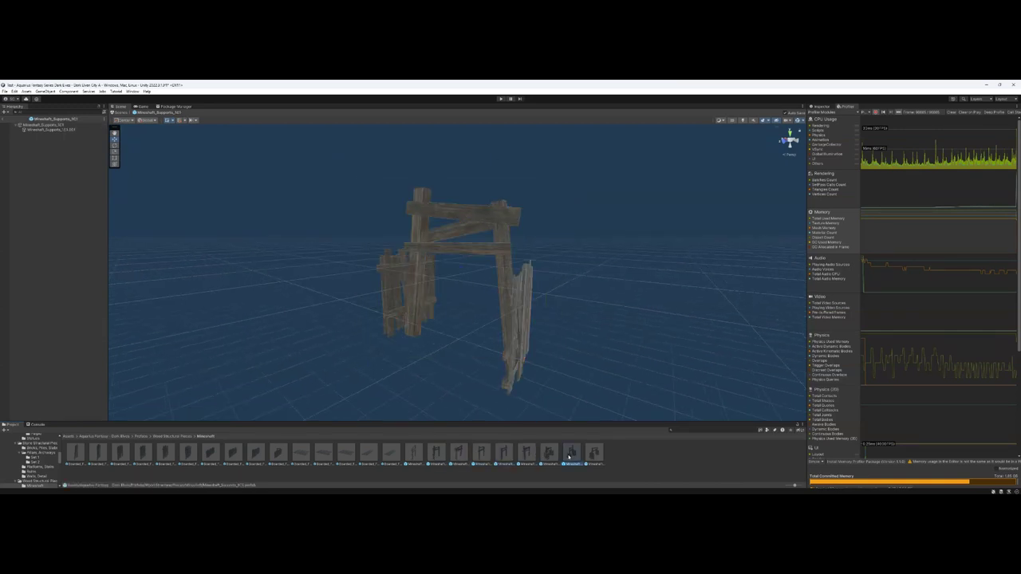
pyautogui.doubleClick(594, 454)
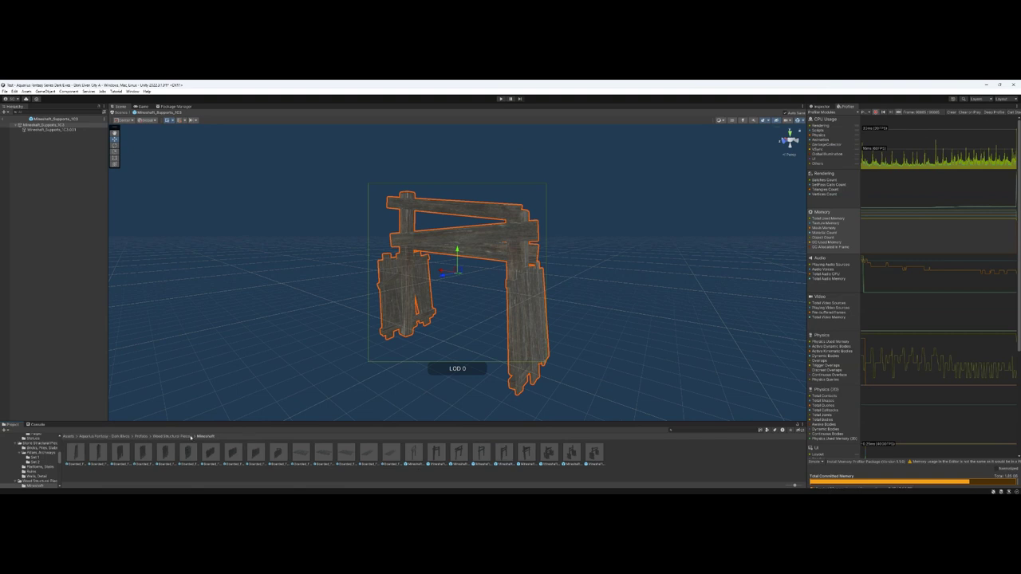
# Open the Bricks_Piles_Slabs folder inside the Stone Structural Pieces prefabs.
pyautogui.click(188, 437)
pyautogui.click(139, 436)
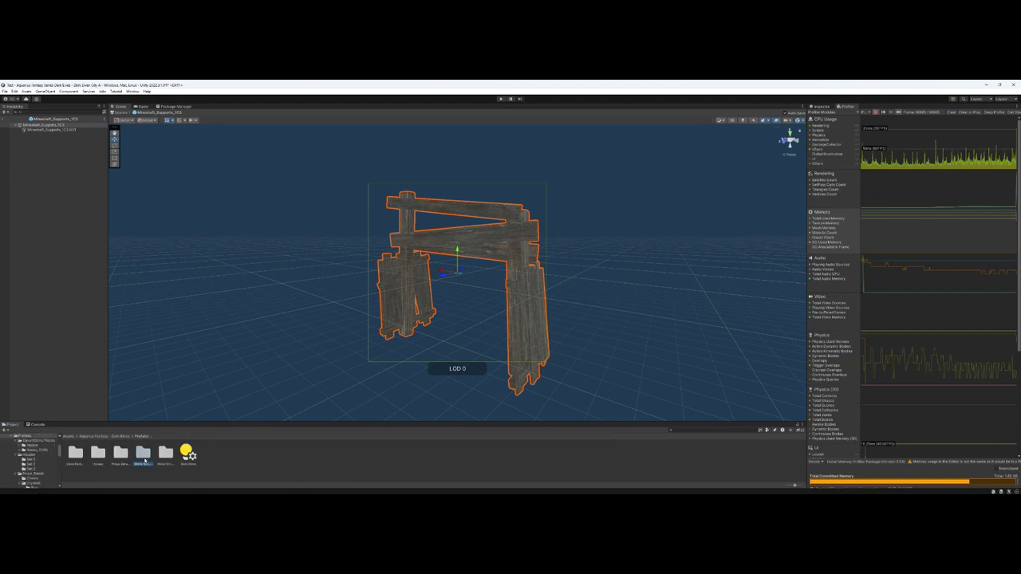
pyautogui.doubleClick(143, 455)
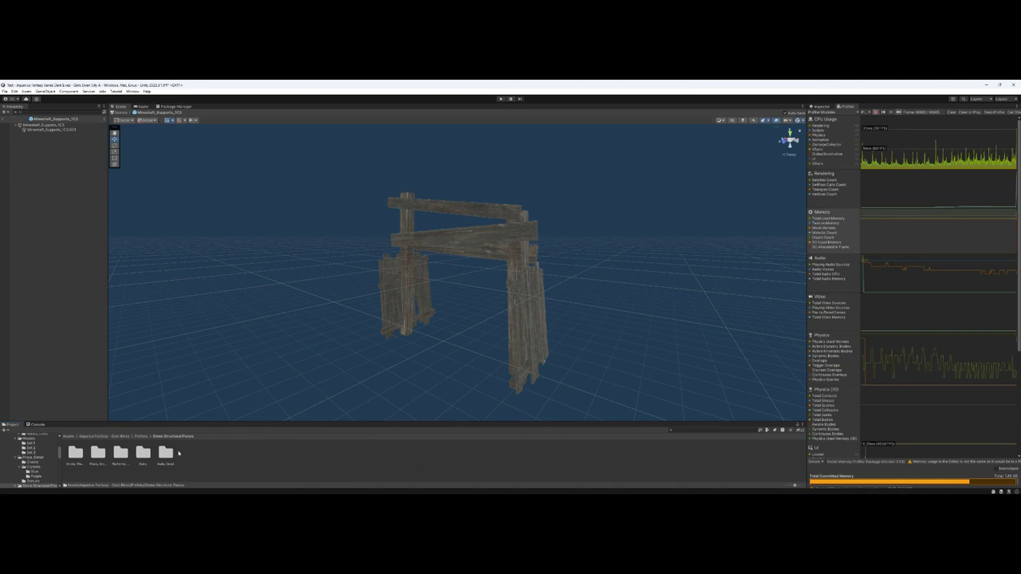
pyautogui.doubleClick(75, 453)
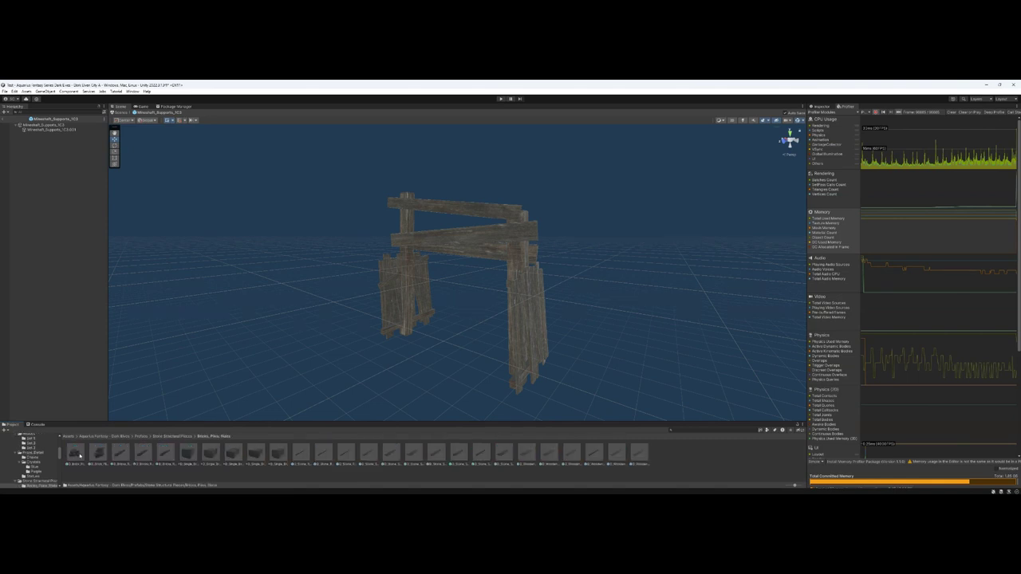
# Browse the brick pile and brick row prefabs of the Bricks_Piles_Slabs folder.
pyautogui.doubleClick(78, 455)
pyautogui.doubleClick(116, 455)
pyautogui.doubleClick(102, 455)
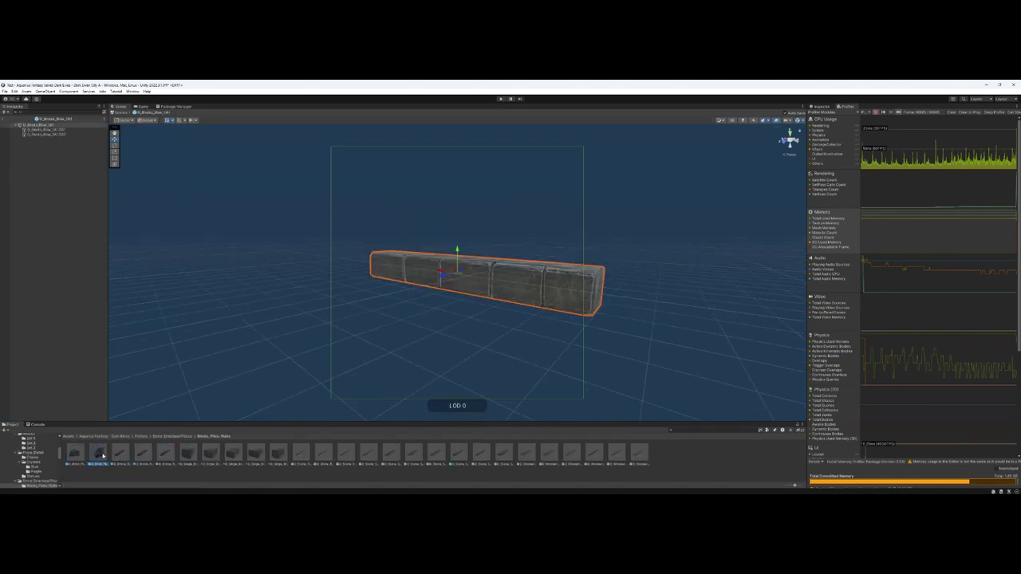
pyautogui.click(130, 457)
pyautogui.doubleClick(142, 453)
pyautogui.doubleClick(164, 453)
# Browse the single brick prefabs one after another.
pyautogui.doubleClick(188, 453)
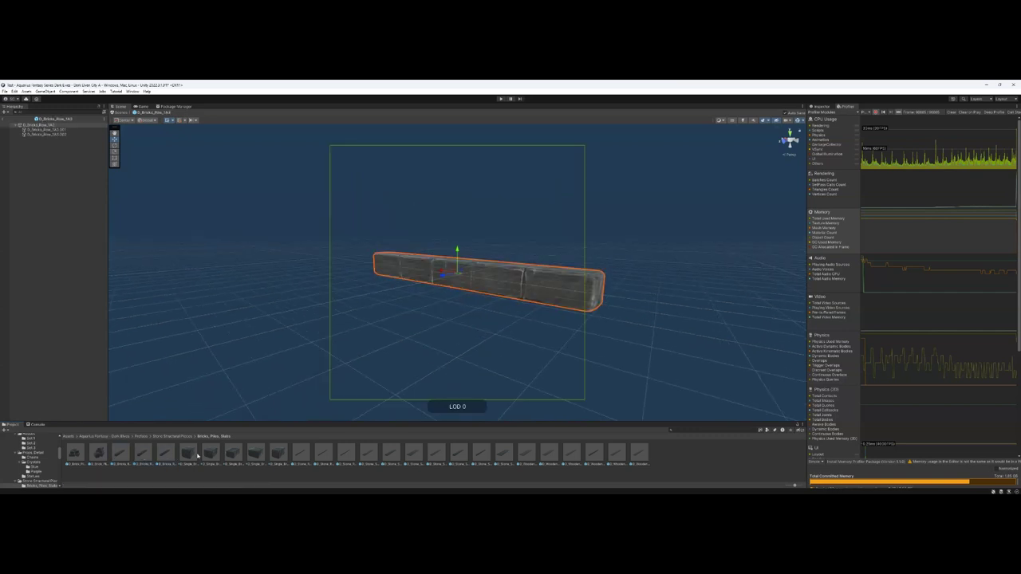
pyautogui.doubleClick(210, 453)
pyautogui.doubleClick(232, 453)
pyautogui.doubleClick(256, 453)
pyautogui.doubleClick(277, 453)
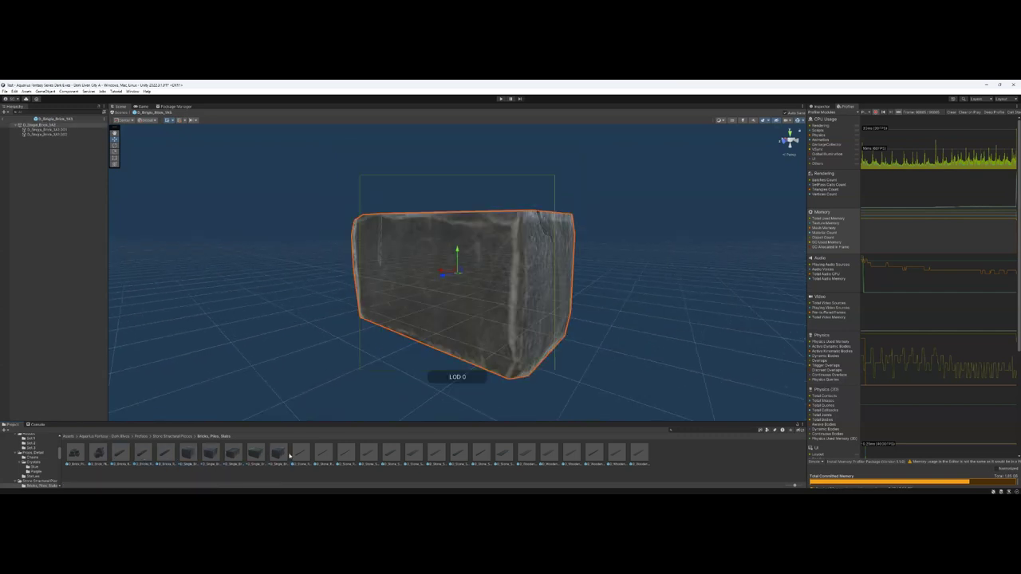
# Browse the stone slab prefabs of the Bricks_Piles_Slabs folder in turn.
pyautogui.doubleClick(301, 453)
pyautogui.doubleClick(323, 453)
pyautogui.doubleClick(345, 453)
pyautogui.doubleClick(368, 453)
pyautogui.doubleClick(391, 453)
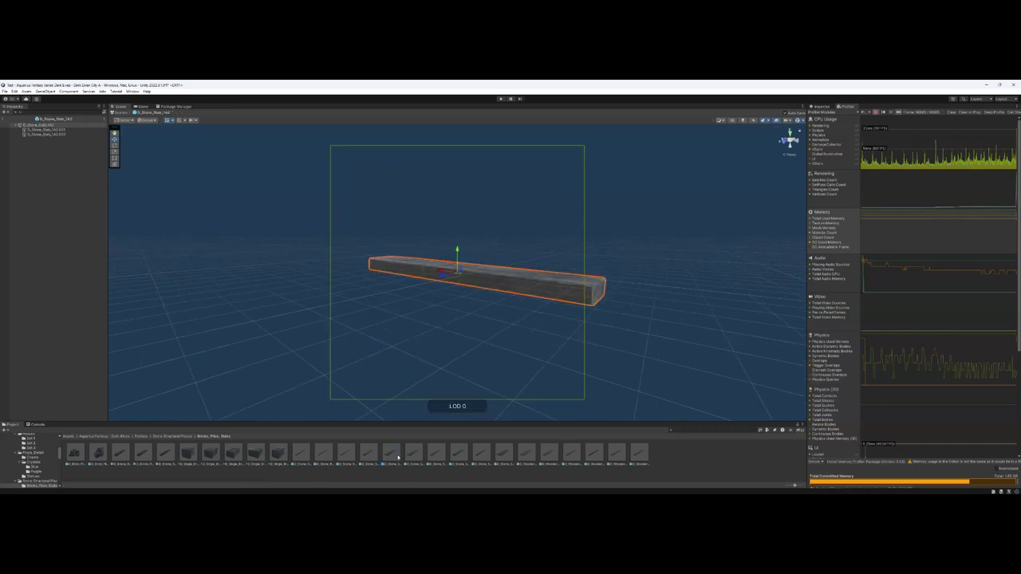
pyautogui.doubleClick(413, 453)
pyautogui.doubleClick(436, 453)
pyautogui.doubleClick(459, 453)
pyautogui.doubleClick(480, 453)
pyautogui.doubleClick(503, 453)
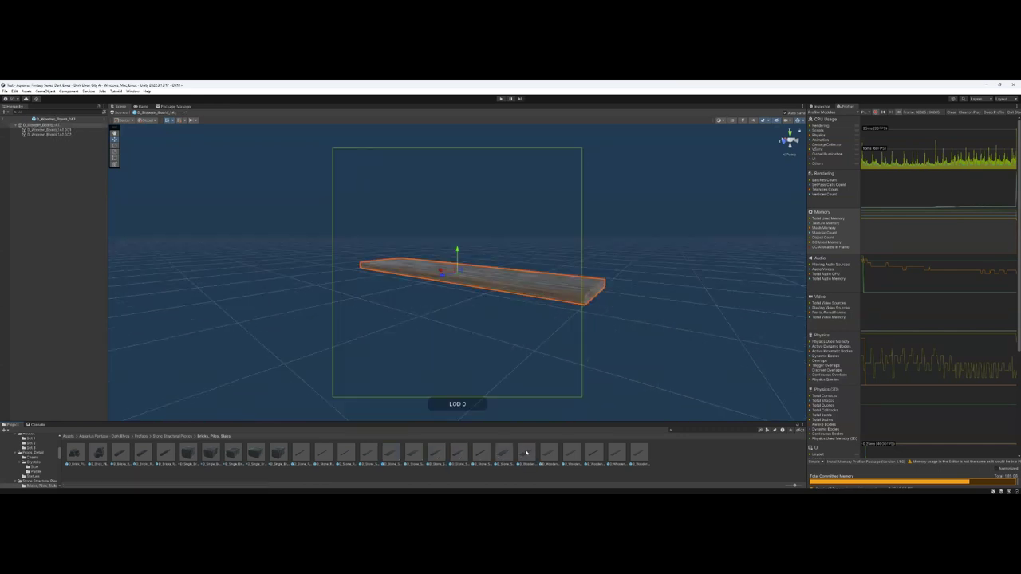
# Browse the wooden board prefabs at the end of the Bricks_Piles_Slabs folder.
pyautogui.doubleClick(526, 453)
pyautogui.doubleClick(549, 452)
pyautogui.doubleClick(594, 452)
pyautogui.doubleClick(616, 453)
pyautogui.doubleClick(639, 453)
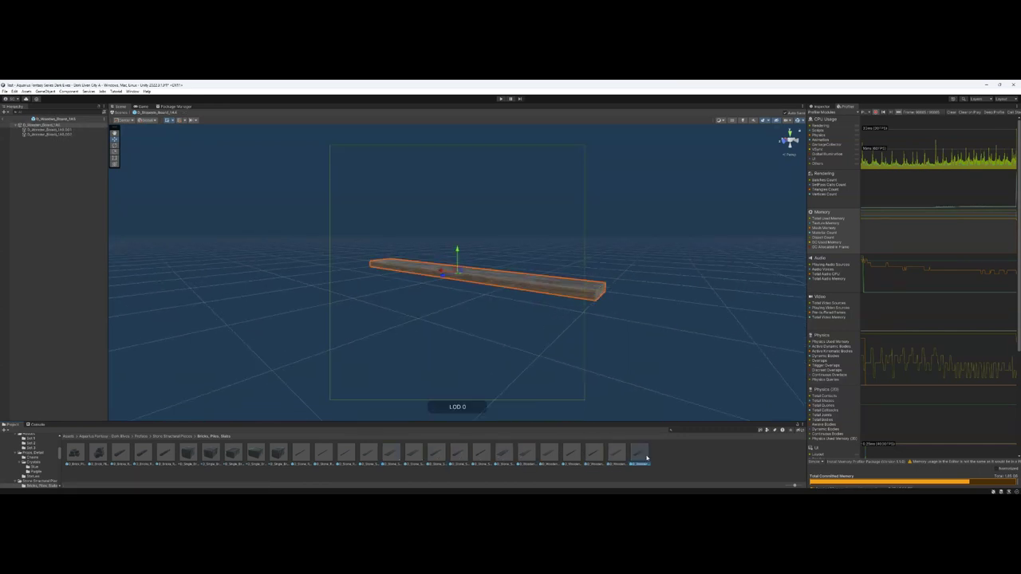
# Open Set 1 of the Pillars_Archways stone prefabs and browse its temple pillars and pillar archways.
pyautogui.click(189, 437)
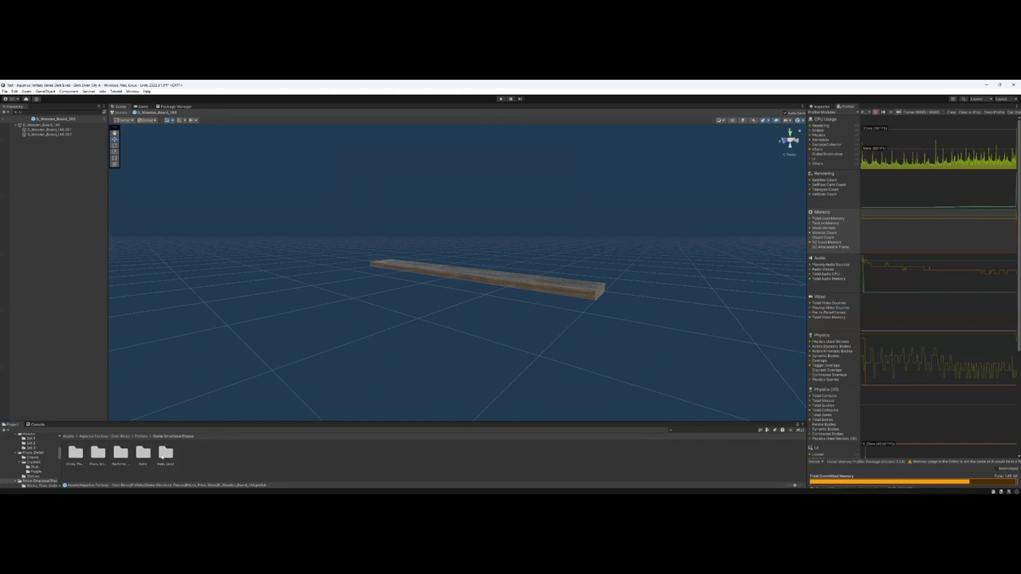
pyautogui.doubleClick(107, 454)
pyautogui.doubleClick(75, 454)
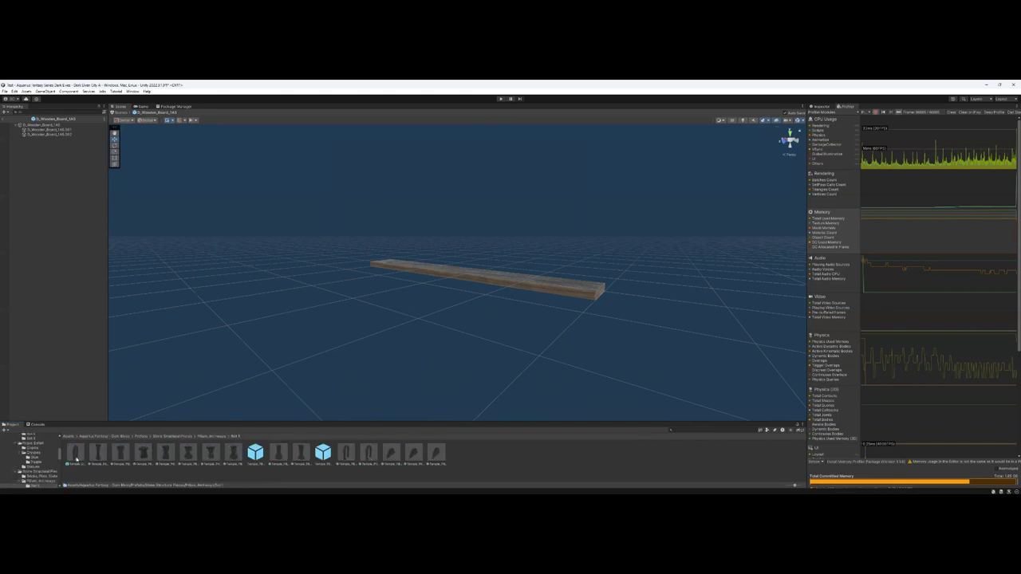
pyautogui.doubleClick(76, 458)
pyautogui.doubleClick(100, 456)
pyautogui.doubleClick(126, 457)
pyautogui.doubleClick(146, 457)
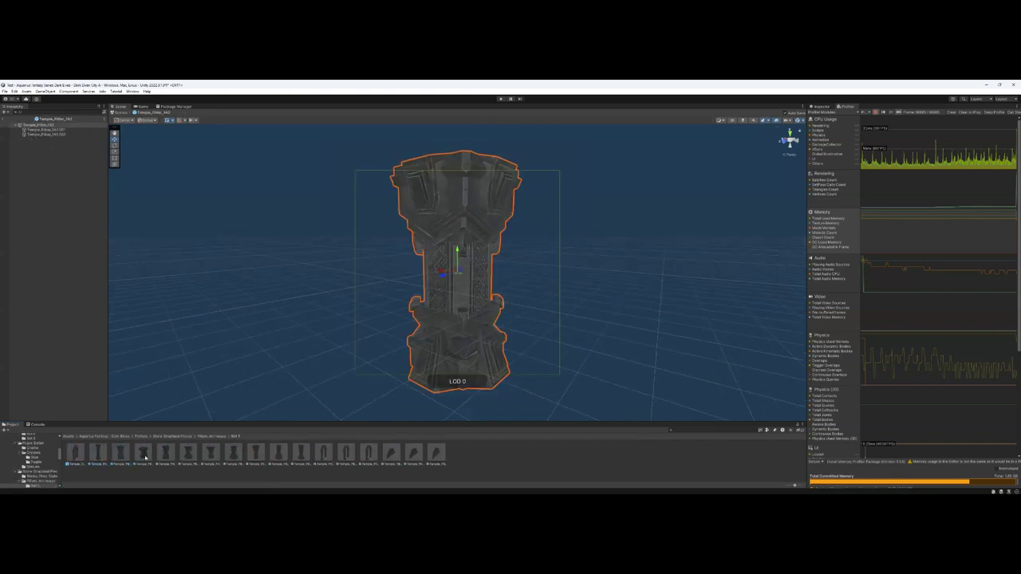
pyautogui.doubleClick(170, 457)
pyautogui.doubleClick(194, 457)
pyautogui.doubleClick(238, 456)
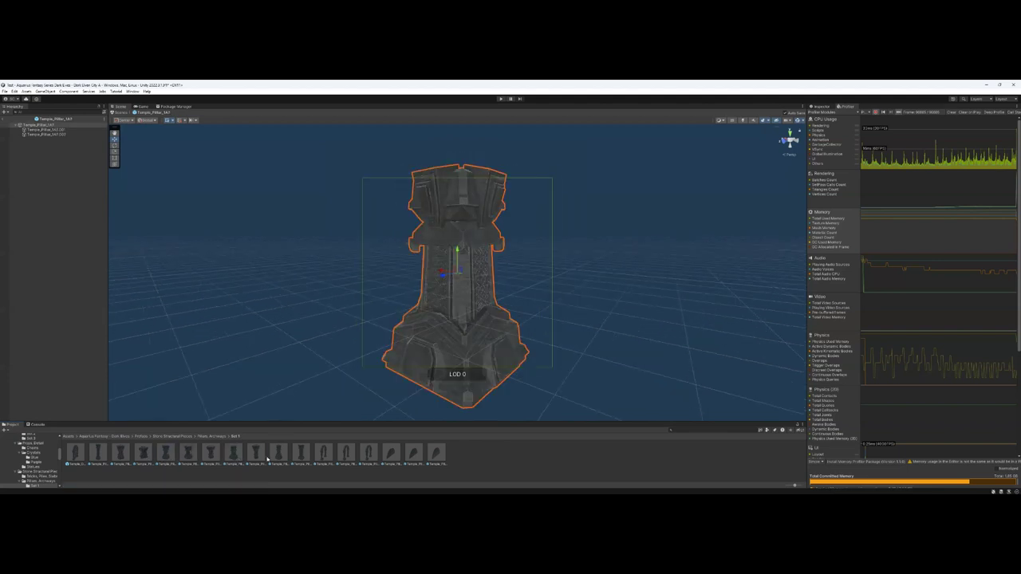
pyautogui.doubleClick(278, 458)
pyautogui.doubleClick(347, 455)
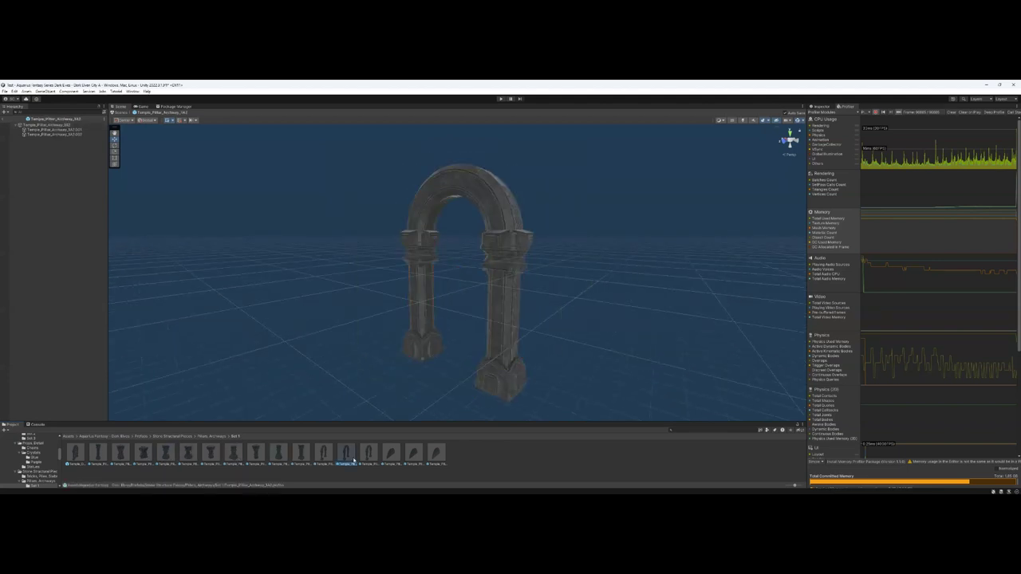
# Open Set 2 of the Pillars_Archways prefabs and browse its fire podiums and spiked pillars.
pyautogui.click(210, 436)
pyautogui.doubleClick(97, 453)
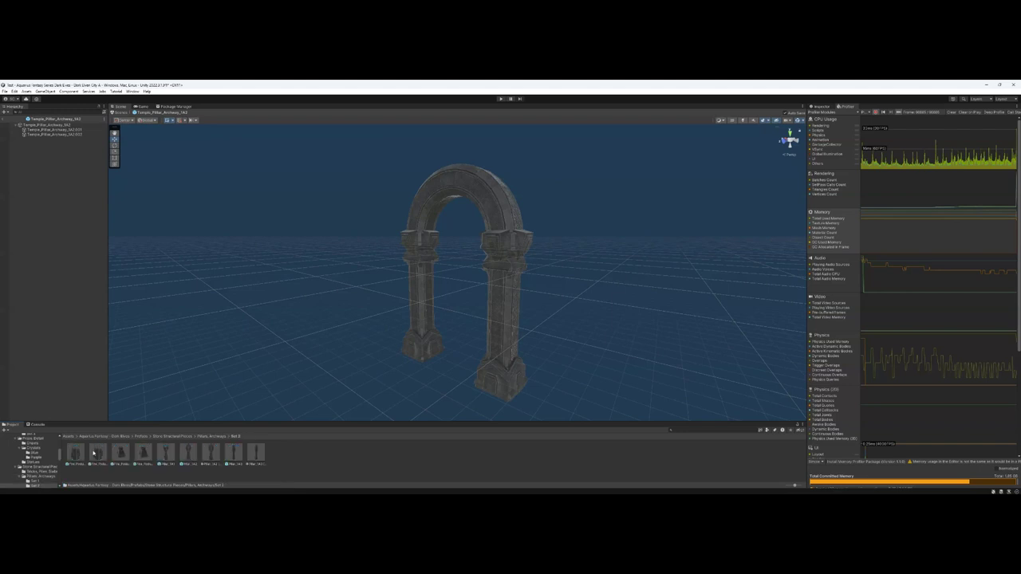
pyautogui.doubleClick(76, 453)
pyautogui.doubleClick(96, 454)
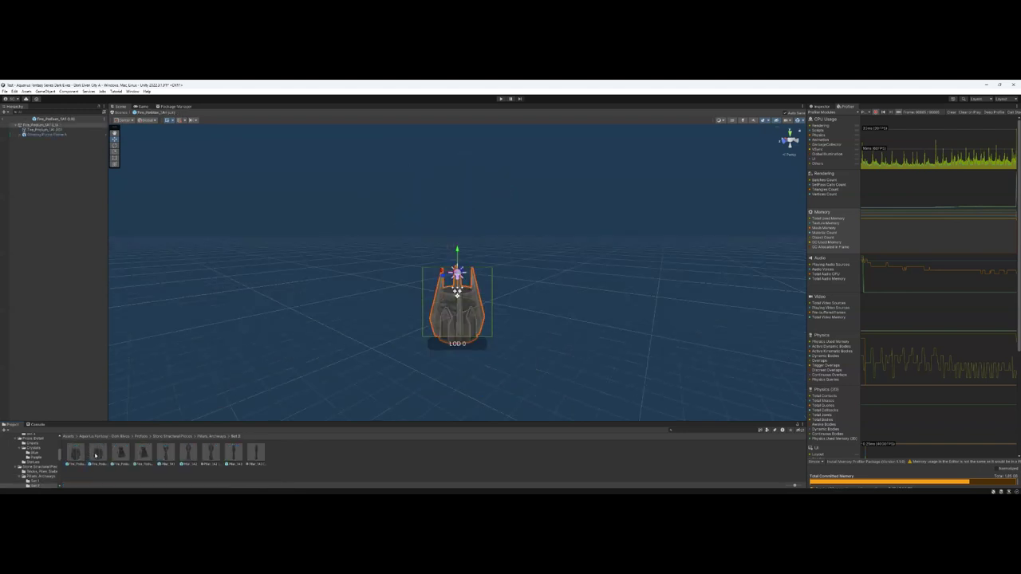
pyautogui.doubleClick(144, 453)
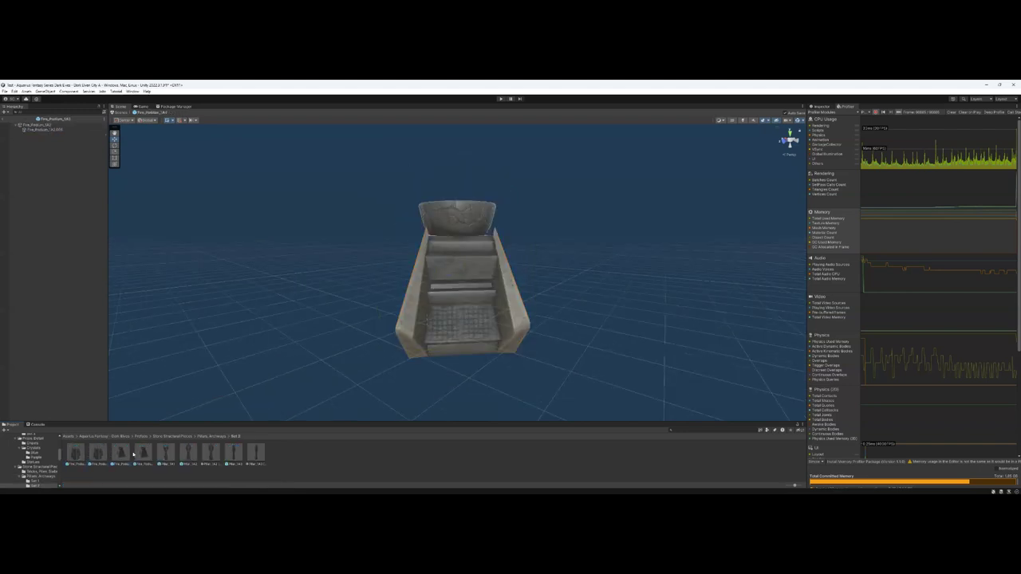
pyautogui.doubleClick(165, 453)
pyautogui.click(187, 453)
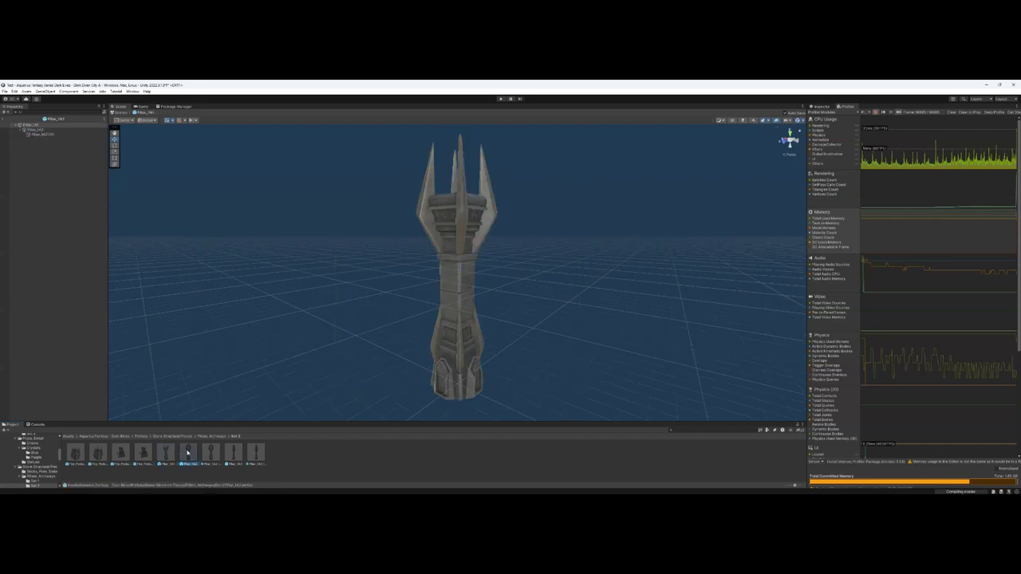
# Open the Platforms_Stairs folder of the Stone Structural Pieces and inspect its stone stairs prefabs.
pyautogui.click(210, 436)
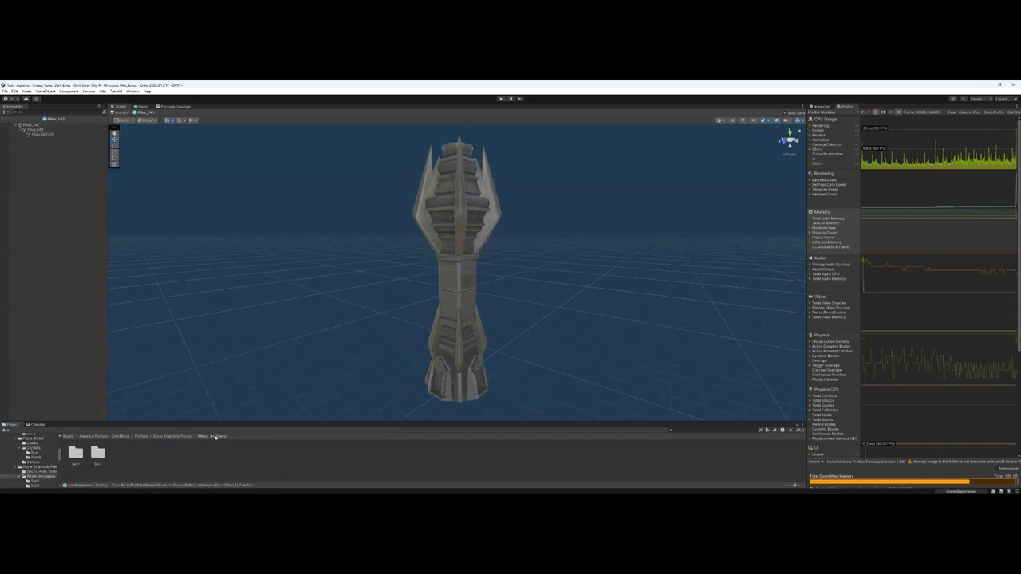
pyautogui.click(178, 436)
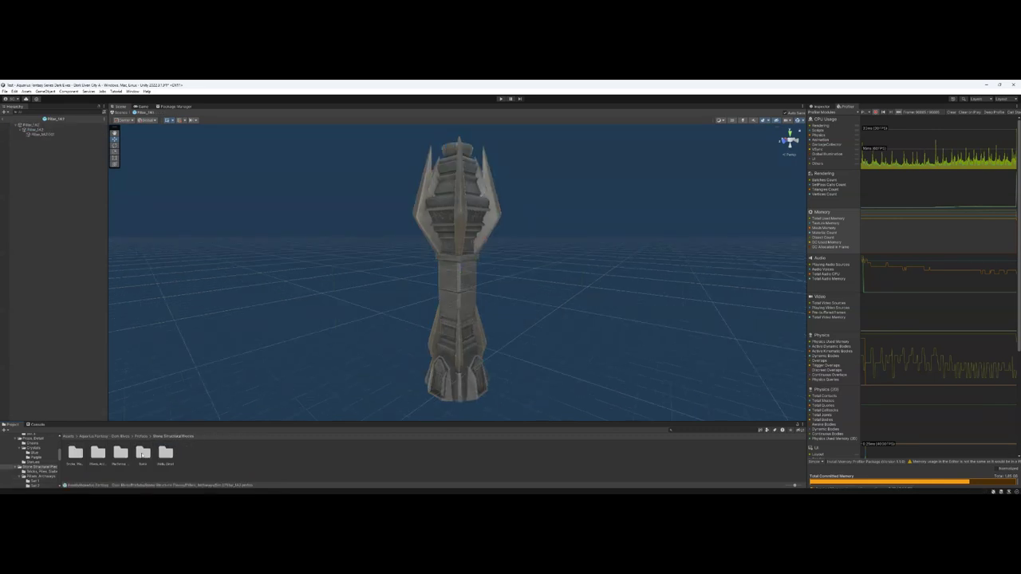
pyautogui.doubleClick(121, 452)
pyautogui.doubleClick(98, 452)
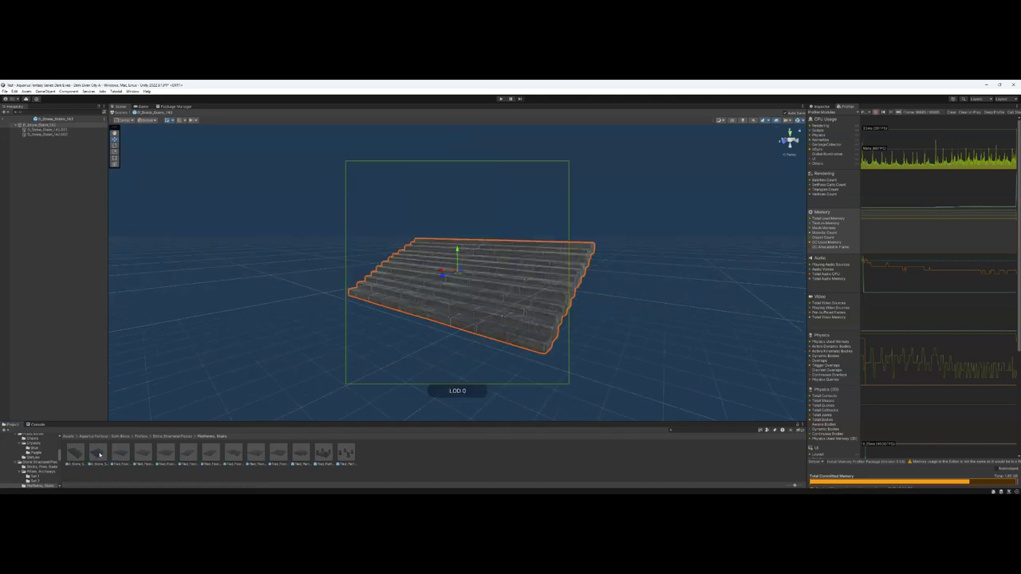
pyautogui.doubleClick(122, 453)
pyautogui.doubleClick(73, 454)
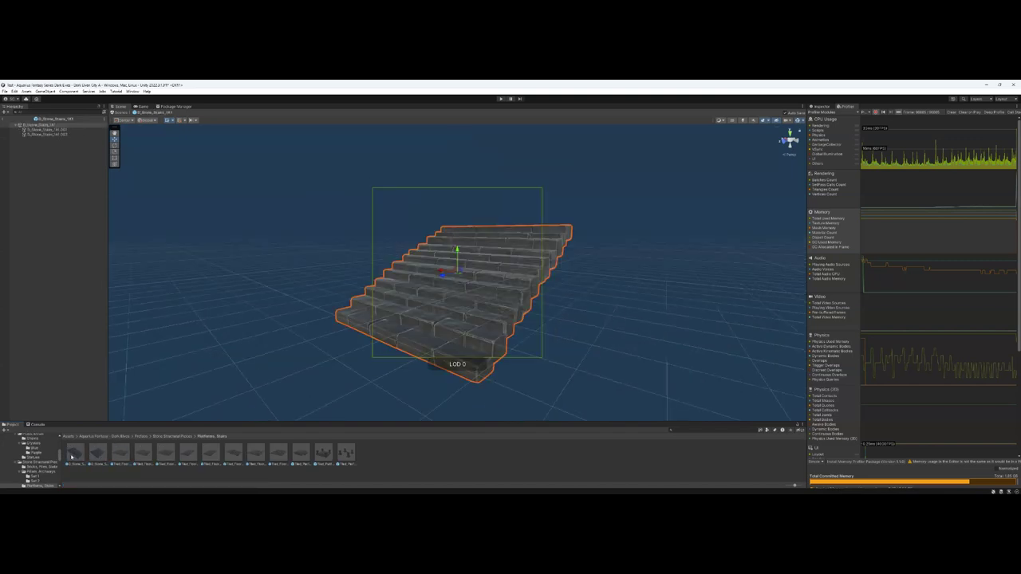
# Browse the tiled floor, tiled platform and platform pillars prefabs.
pyautogui.doubleClick(278, 454)
pyautogui.doubleClick(300, 455)
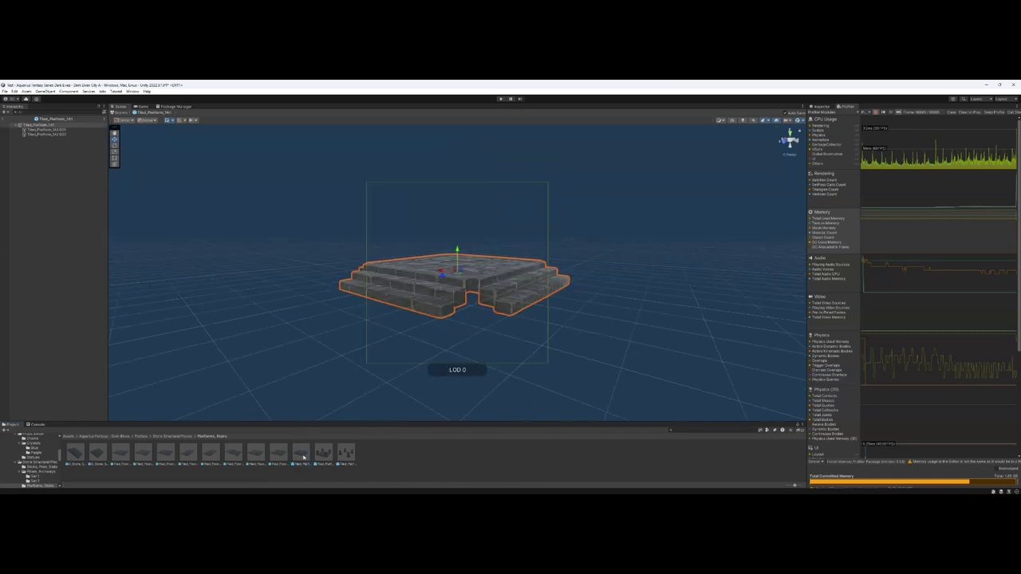
pyautogui.doubleClick(323, 455)
pyautogui.doubleClick(345, 454)
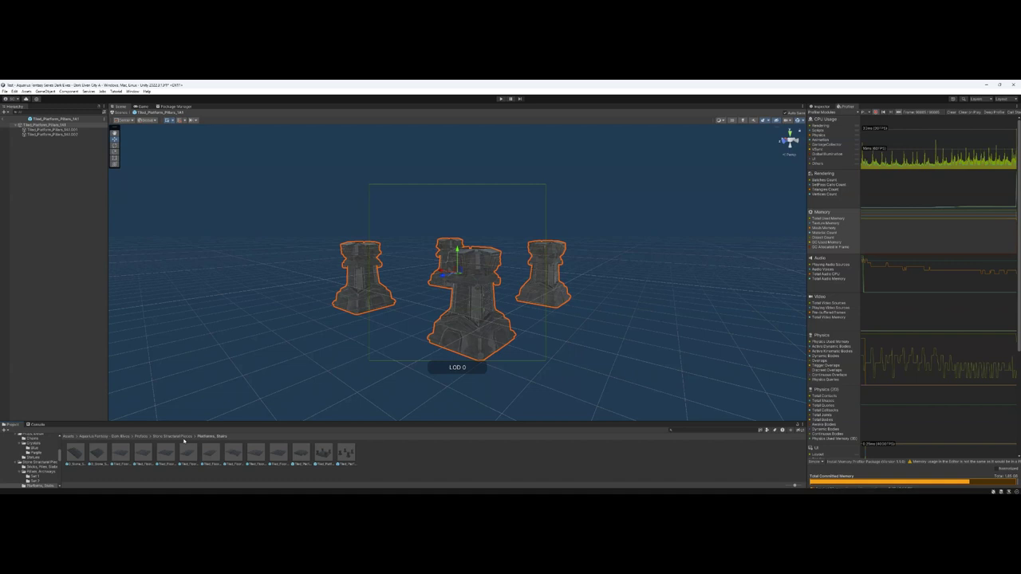
# Glance into the Ruins folder, then open the Walls_Detail folder of the Stone Structural Pieces prefabs.
pyautogui.click(172, 436)
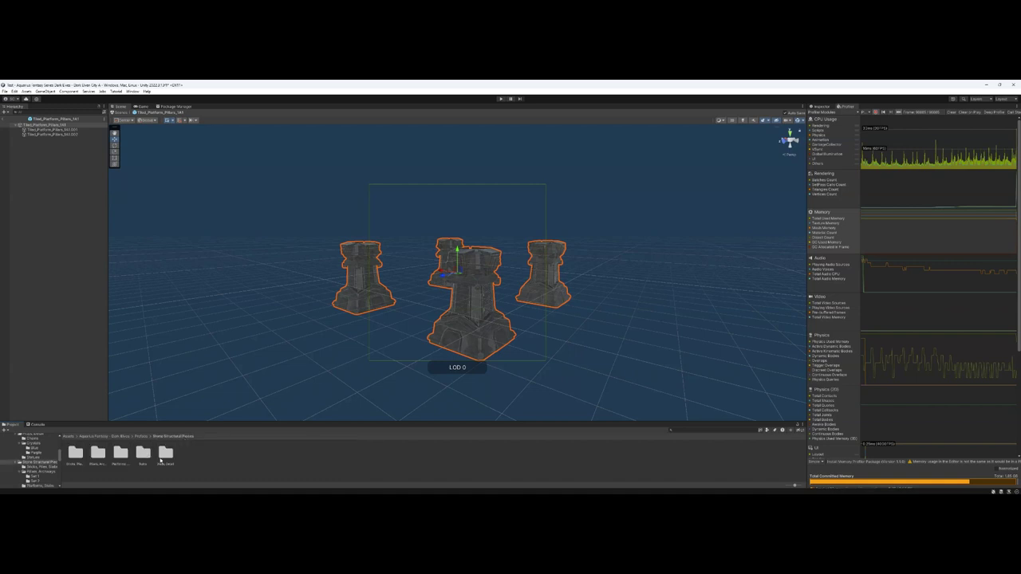
pyautogui.click(165, 454)
pyautogui.doubleClick(144, 455)
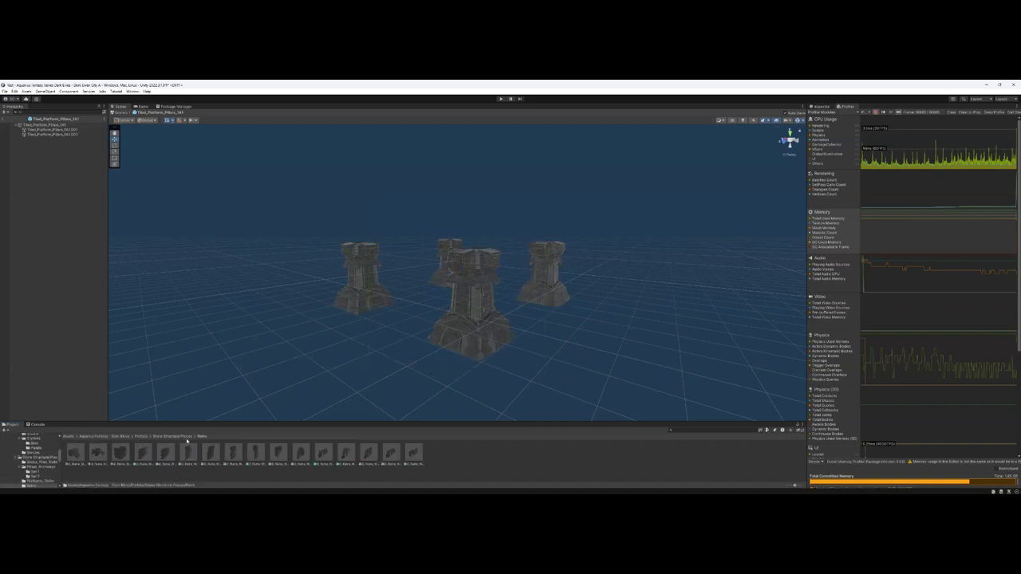
pyautogui.click(176, 437)
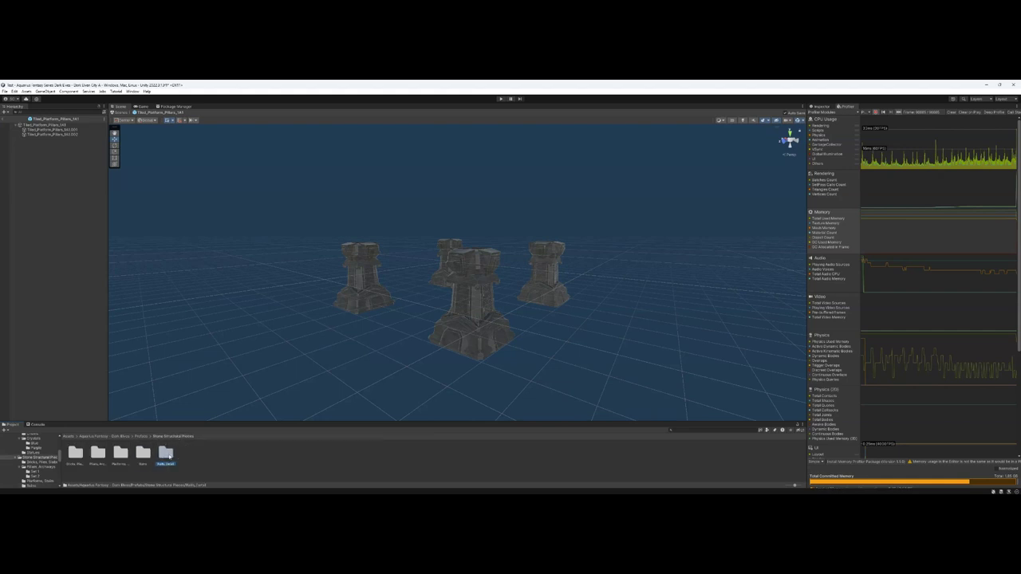
pyautogui.doubleClick(165, 455)
# Browse the stone wall, wall platform and wall slab prefabs of the Walls_Detail folder in turn.
pyautogui.doubleClick(120, 453)
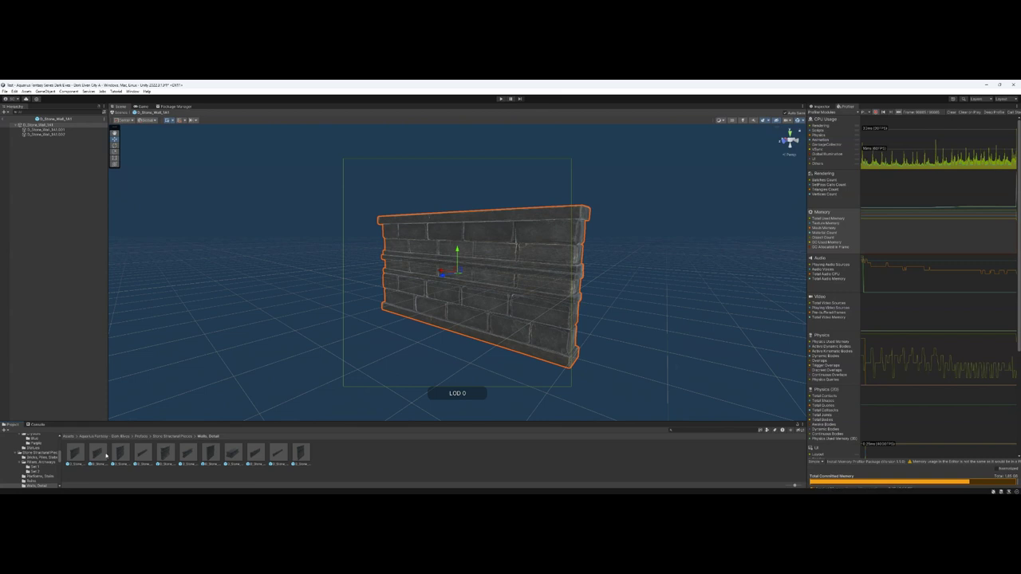
pyautogui.doubleClick(143, 453)
pyautogui.doubleClick(165, 453)
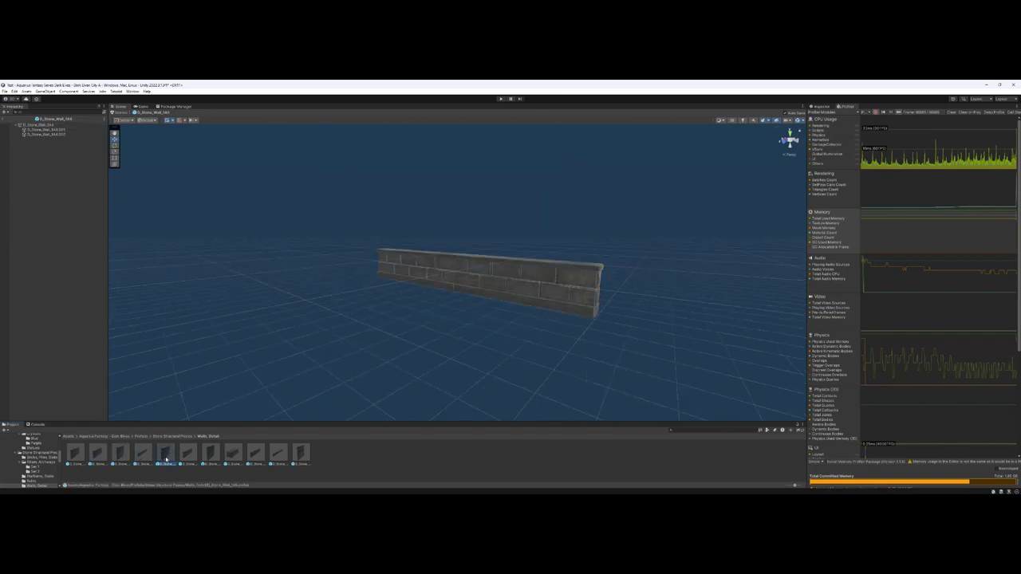
pyautogui.doubleClick(187, 453)
pyautogui.doubleClick(210, 453)
pyautogui.doubleClick(232, 453)
pyautogui.doubleClick(254, 453)
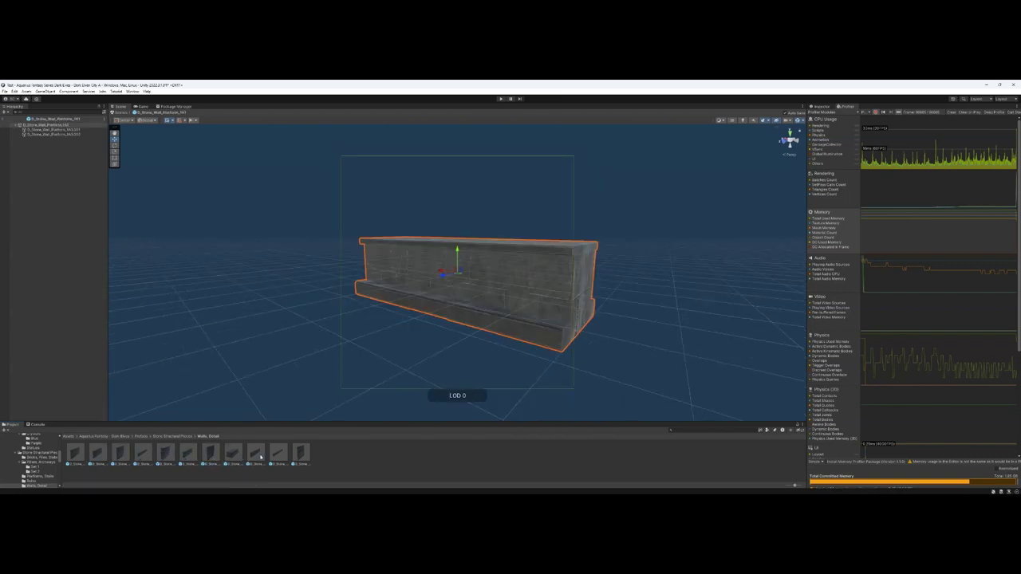
pyautogui.doubleClick(277, 453)
pyautogui.doubleClick(300, 452)
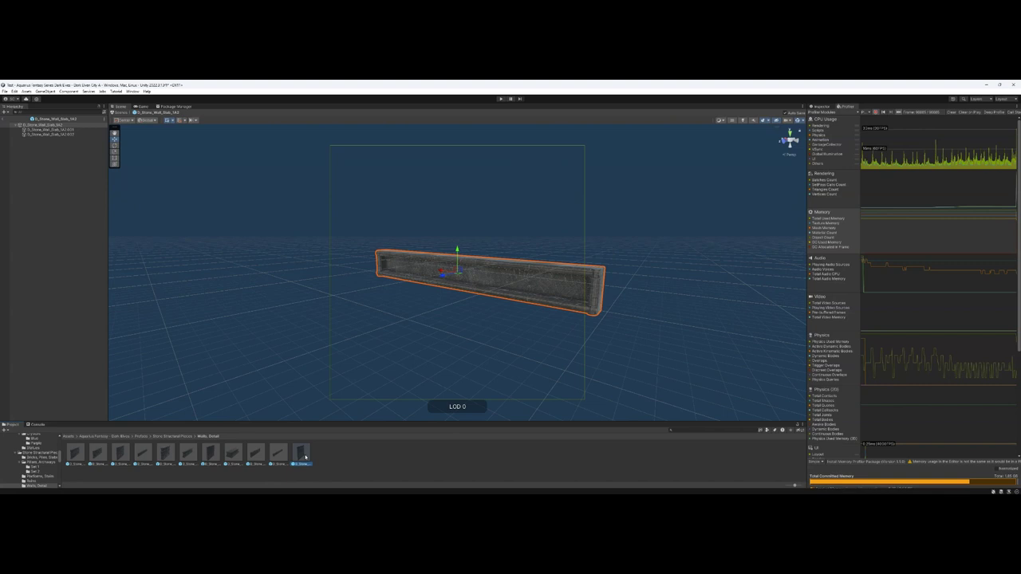
# Open the Ruins folder of the Stone Structural Pieces and inspect its two ruined stairwell prefabs.
pyautogui.click(184, 437)
pyautogui.doubleClick(143, 453)
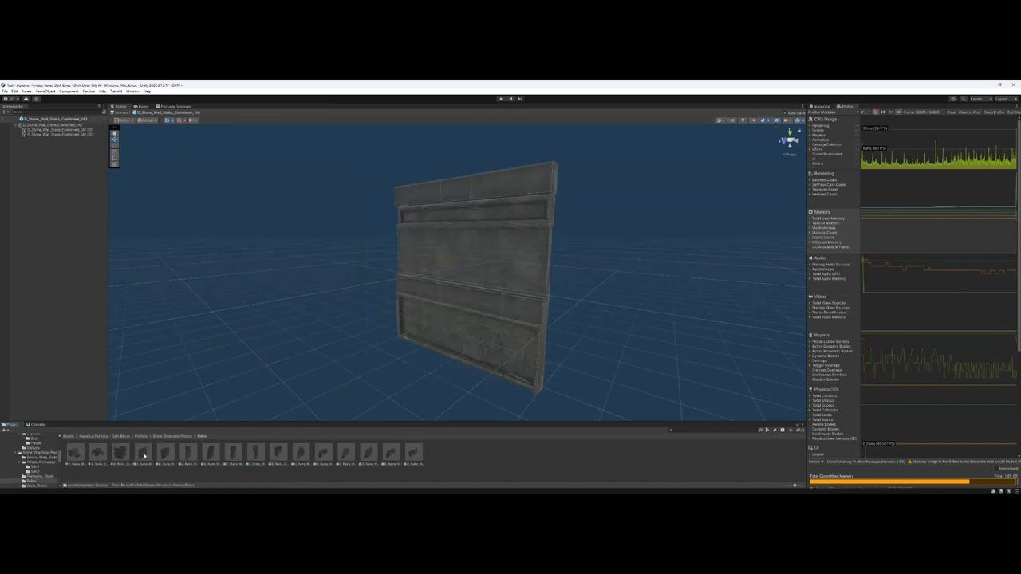
pyautogui.doubleClick(78, 453)
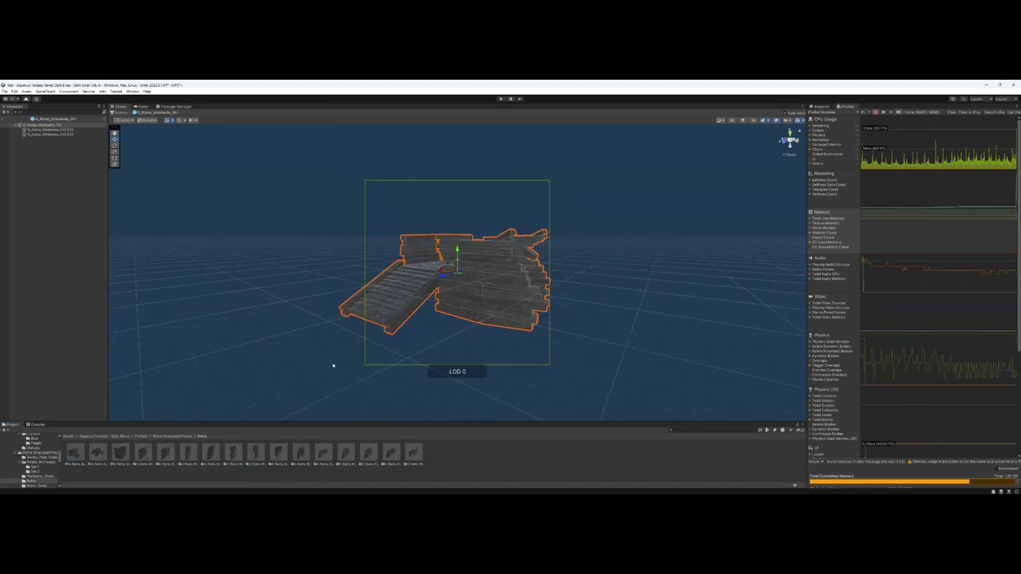
pyautogui.press('w')
pyautogui.moveTo(333, 365); pyautogui.dragTo(215, 359, button='right')
pyautogui.press('e')
pyautogui.doubleClick(99, 453)
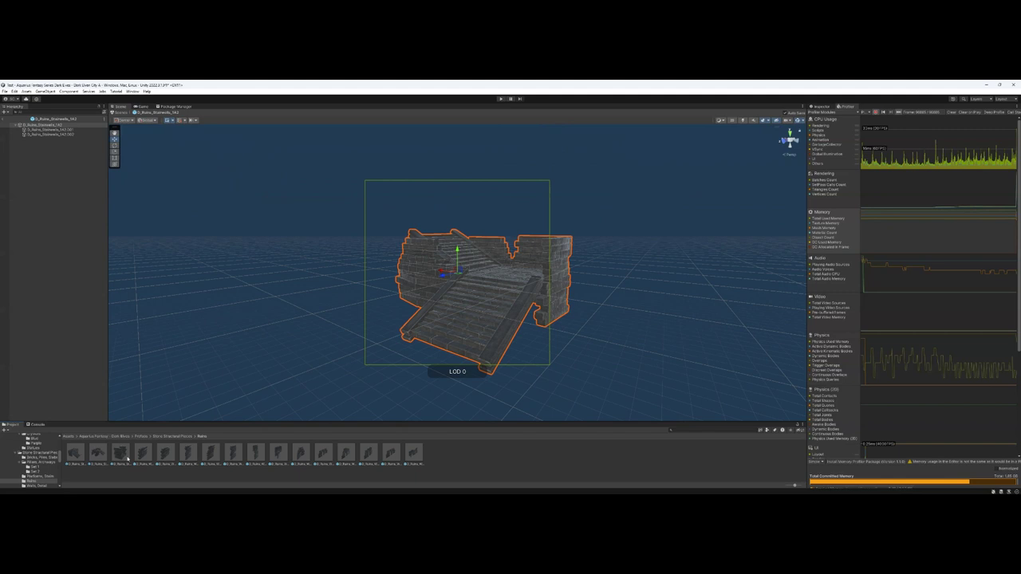
# Inspect the ruined wall piece prefabs that follow the stairwells in the Ruins folder, orbiting around the wall with the broken lower section.
pyautogui.doubleClick(127, 457)
pyautogui.doubleClick(147, 457)
pyautogui.click(187, 453)
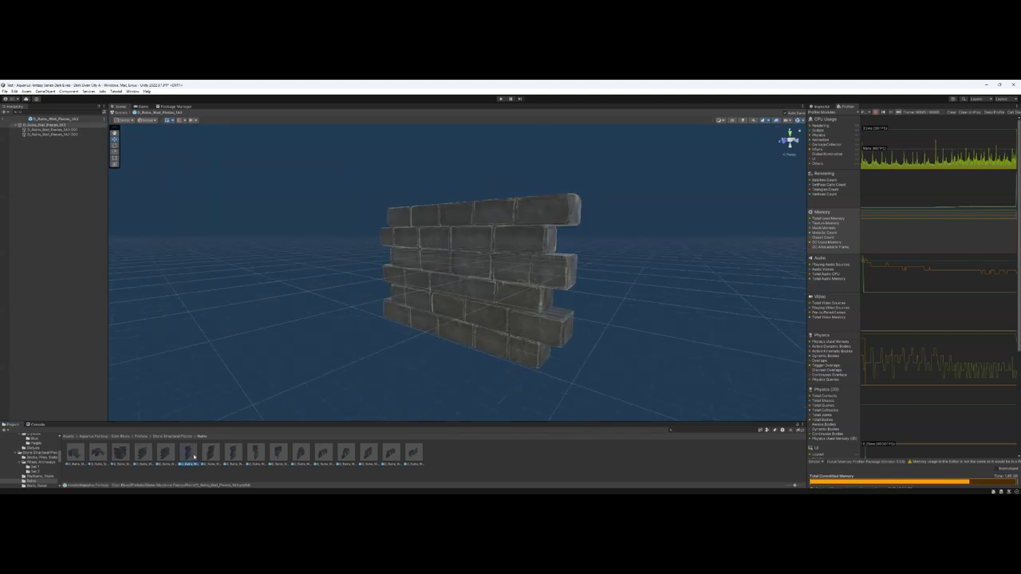
pyautogui.click(209, 453)
pyautogui.click(232, 453)
pyautogui.click(254, 453)
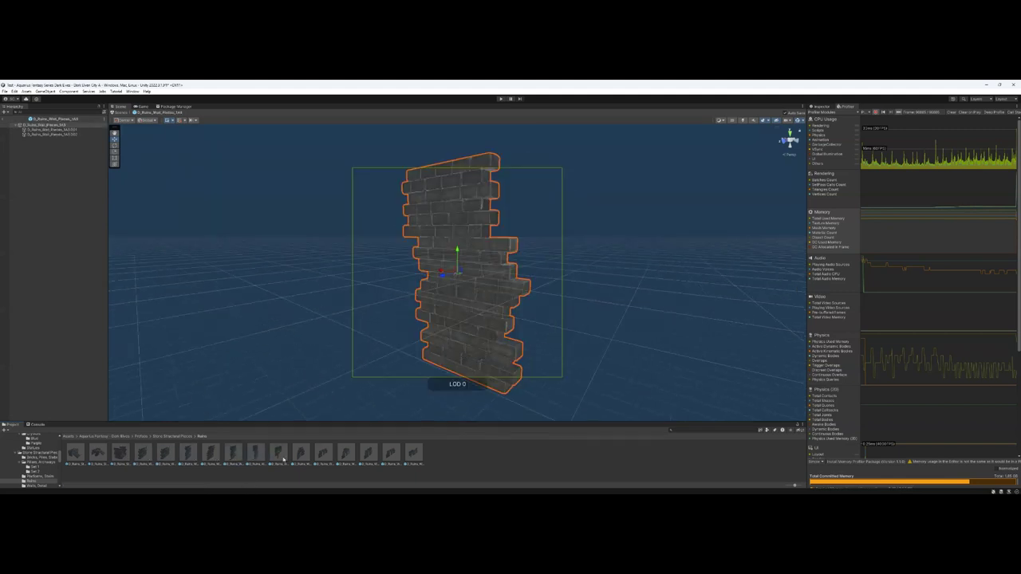
pyautogui.click(278, 452)
pyautogui.keyDown('alt'); pyautogui.moveTo(426, 349); pyautogui.dragTo(334, 390); pyautogui.keyUp('alt')
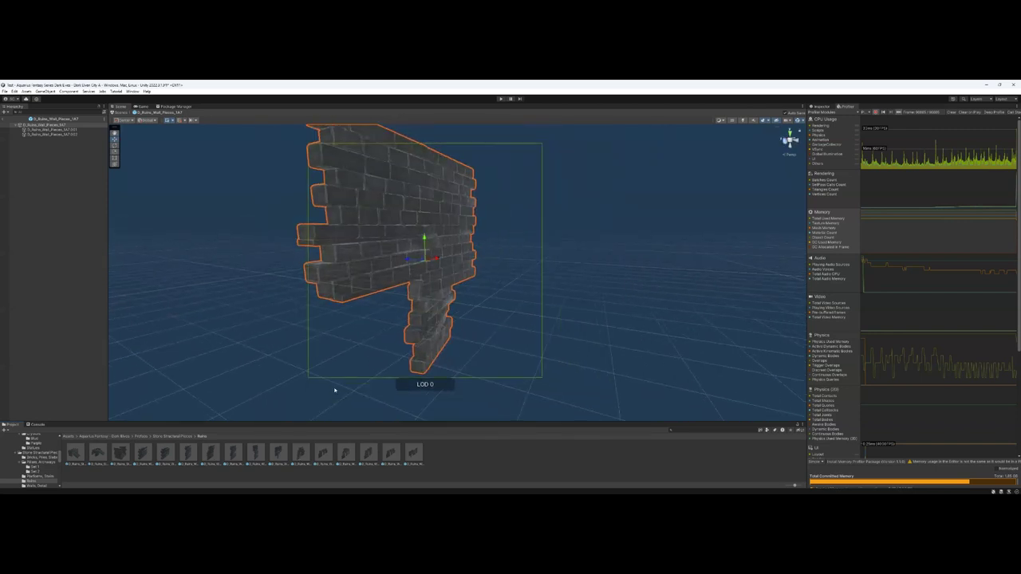
# Browse the remaining ruined wall prefabs up to the last archway wall and return to the Dark Elves Prefabs folder.
pyautogui.doubleClick(260, 452)
pyautogui.doubleClick(284, 452)
pyautogui.doubleClick(307, 453)
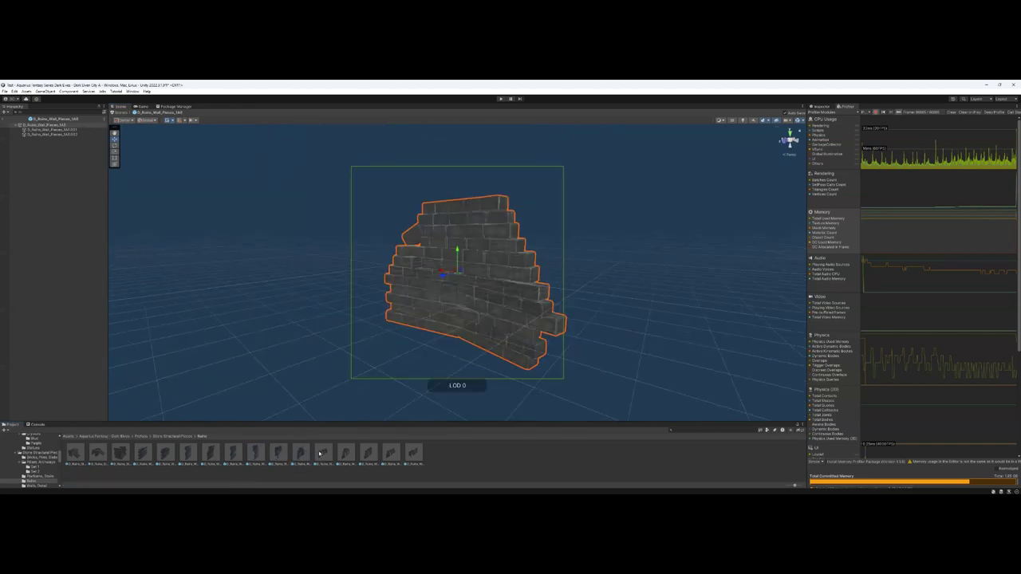
pyautogui.doubleClick(324, 453)
pyautogui.doubleClick(348, 454)
pyautogui.doubleClick(367, 456)
pyautogui.doubleClick(382, 460)
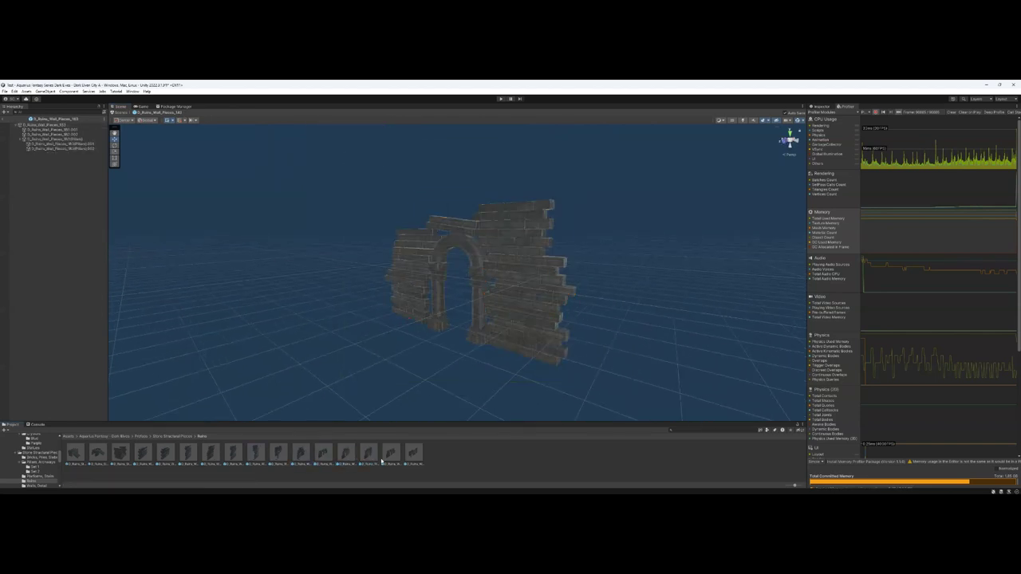
pyautogui.doubleClick(405, 458)
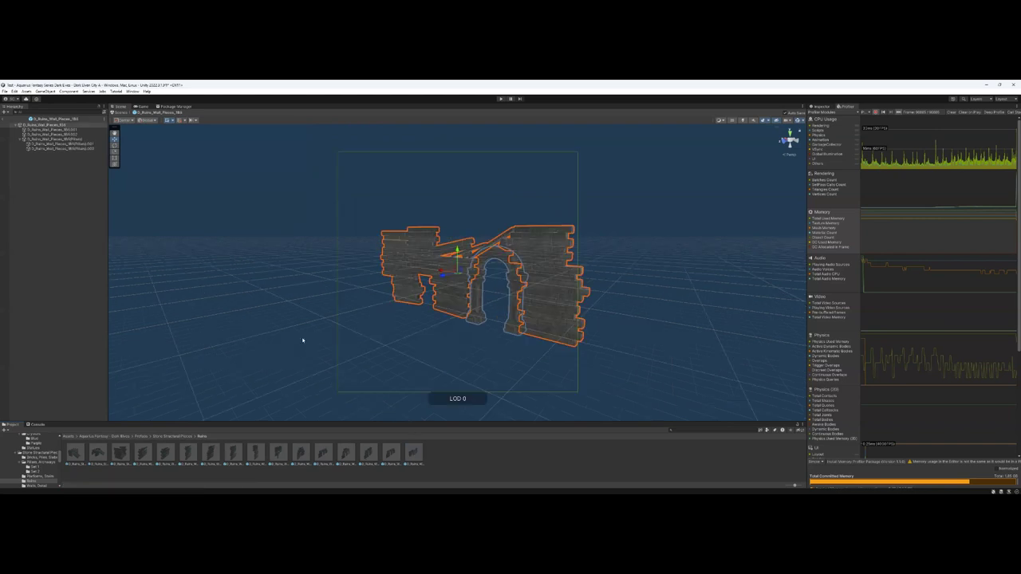
pyautogui.click(177, 436)
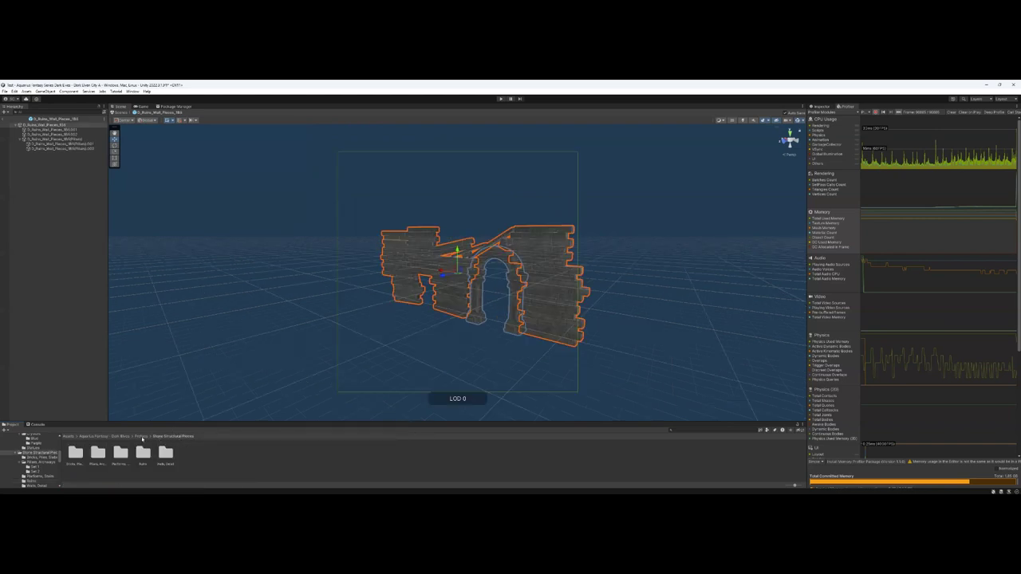
pyautogui.click(140, 437)
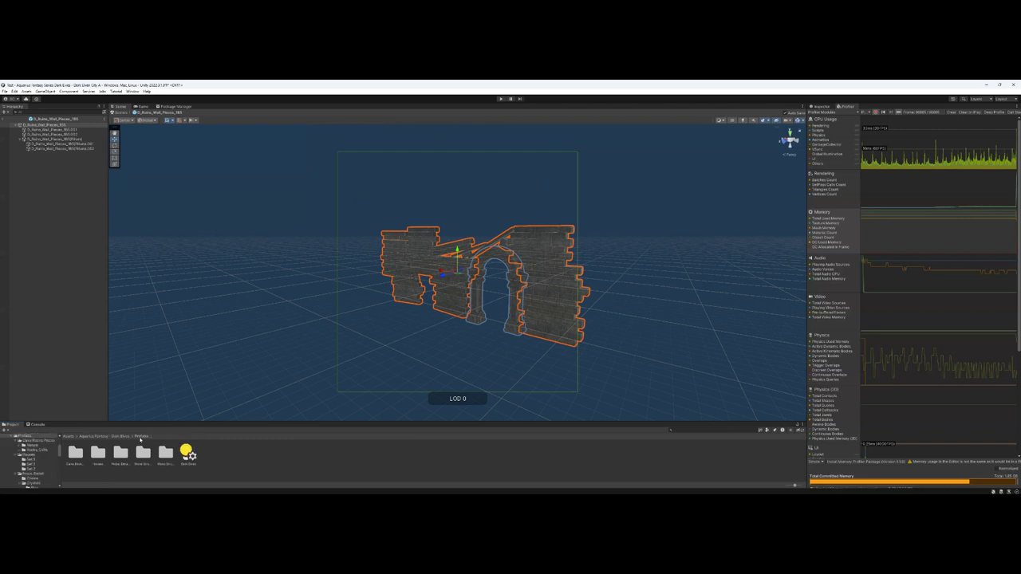